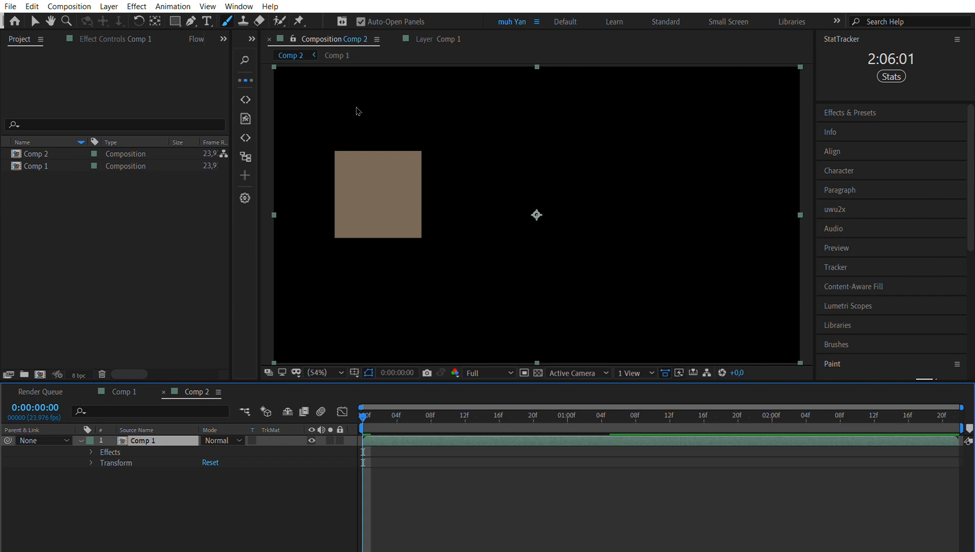
Open the Comp 1 layer for painting and draw a wavy red brush stroke and a looping scribble above it
{"action": "left_click", "coordinate": [423, 38]}
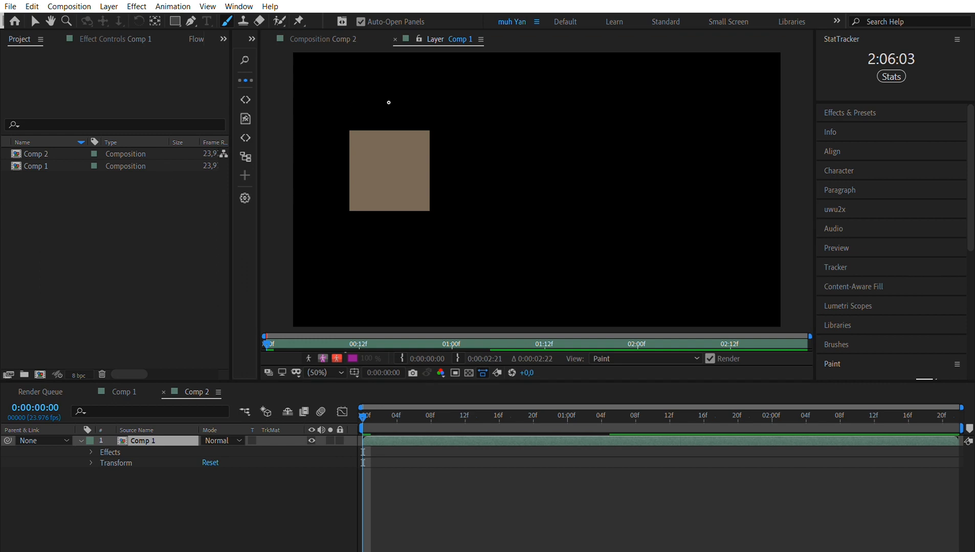
{"action": "mouse_move", "coordinate": [382, 217]}
{"action": "left_mouse_down"}
{"action": "mouse_move", "coordinate": [388, 159]}
{"action": "mouse_move", "coordinate": [420, 157]}
{"action": "mouse_move", "coordinate": [438, 208]}
{"action": "mouse_move", "coordinate": [484, 213]}
{"action": "mouse_move", "coordinate": [516, 157]}
{"action": "mouse_move", "coordinate": [546, 168]}
{"action": "mouse_move", "coordinate": [578, 218]}
{"action": "mouse_move", "coordinate": [614, 165]}
{"action": "mouse_move", "coordinate": [690, 211]}
{"action": "mouse_move", "coordinate": [755, 194]}
{"action": "left_mouse_up"}
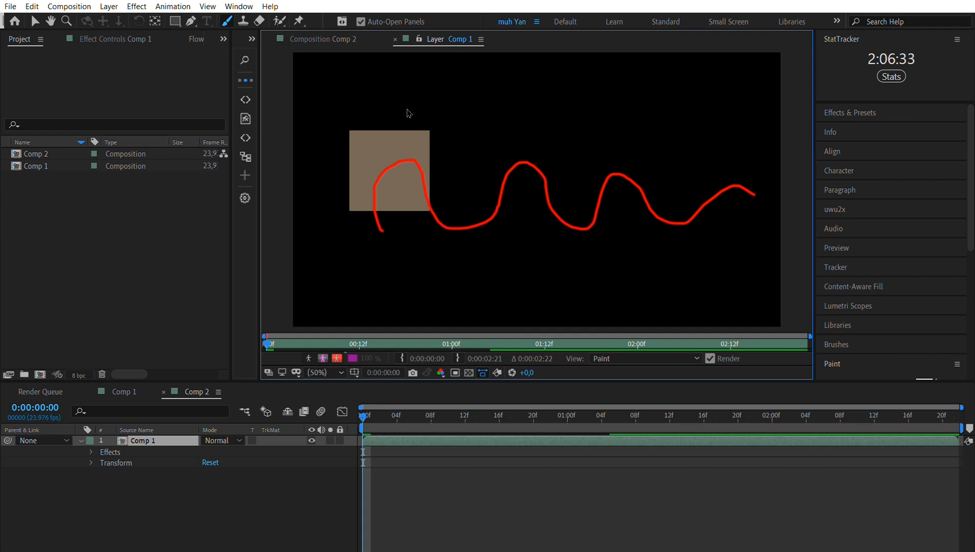
{"action": "mouse_move", "coordinate": [406, 96]}
{"action": "left_mouse_down"}
{"action": "mouse_move", "coordinate": [461, 103]}
{"action": "mouse_move", "coordinate": [530, 92]}
{"action": "mouse_move", "coordinate": [639, 160]}
{"action": "mouse_move", "coordinate": [708, 161]}
{"action": "mouse_move", "coordinate": [775, 78]}
{"action": "mouse_move", "coordinate": [854, 184]}
{"action": "mouse_move", "coordinate": [606, 116]}
{"action": "mouse_move", "coordinate": [687, 74]}
{"action": "mouse_move", "coordinate": [528, 51]}
{"action": "mouse_move", "coordinate": [501, 63]}
{"action": "left_mouse_up"}
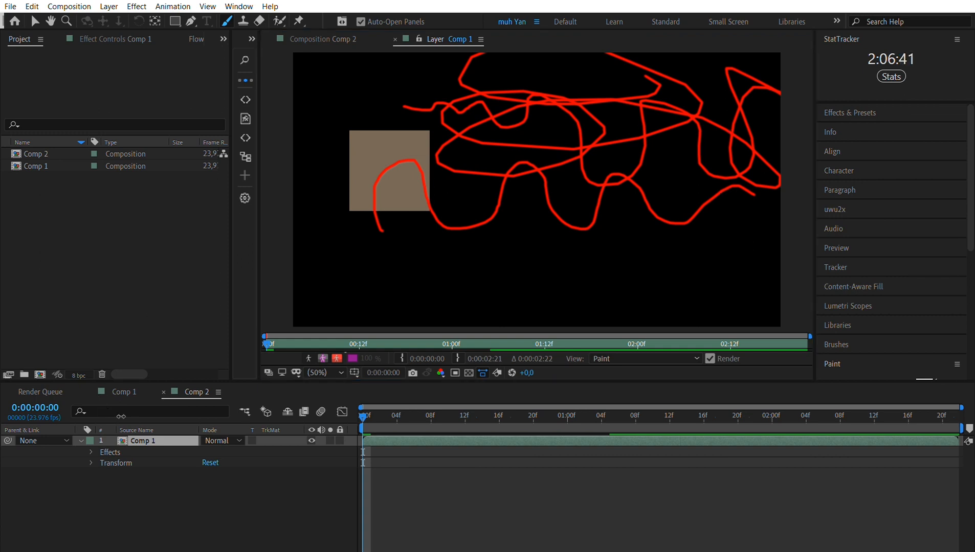
Open Comp 1 and preview the square's position animation from the first frame
{"action": "left_click", "coordinate": [118, 394]}
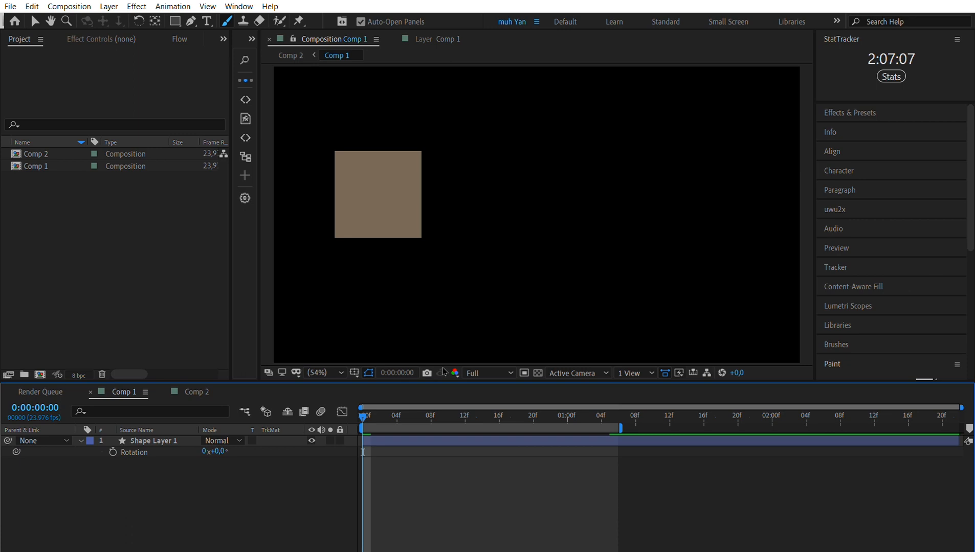
{"action": "left_click", "coordinate": [425, 446]}
{"action": "mouse_move", "coordinate": [372, 414]}
{"action": "left_mouse_down"}
{"action": "mouse_move", "coordinate": [541, 415]}
{"action": "mouse_move", "coordinate": [365, 403]}
{"action": "left_mouse_up"}
{"action": "key", "text": "space"}
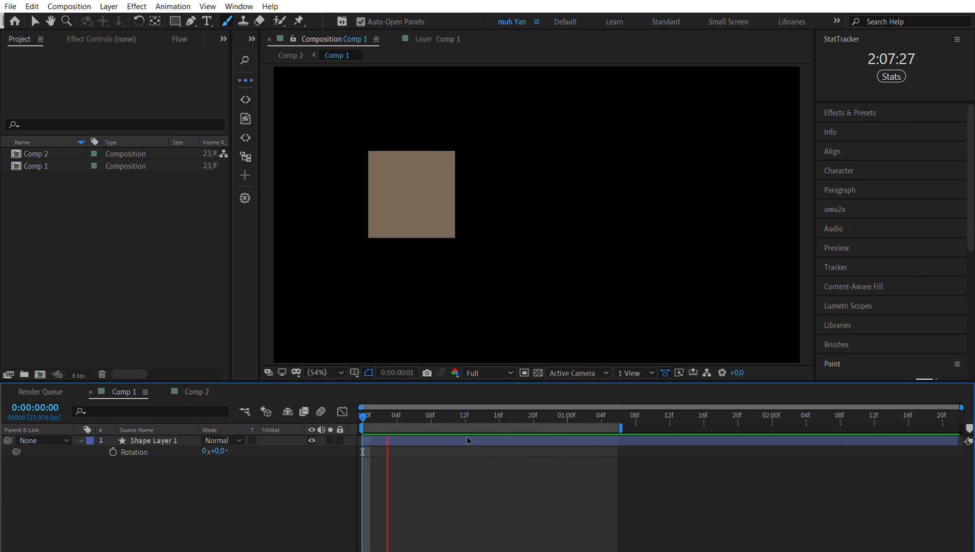
{"action": "left_click_drag", "start_coordinate": [388, 416], "coordinate": [369, 433]}
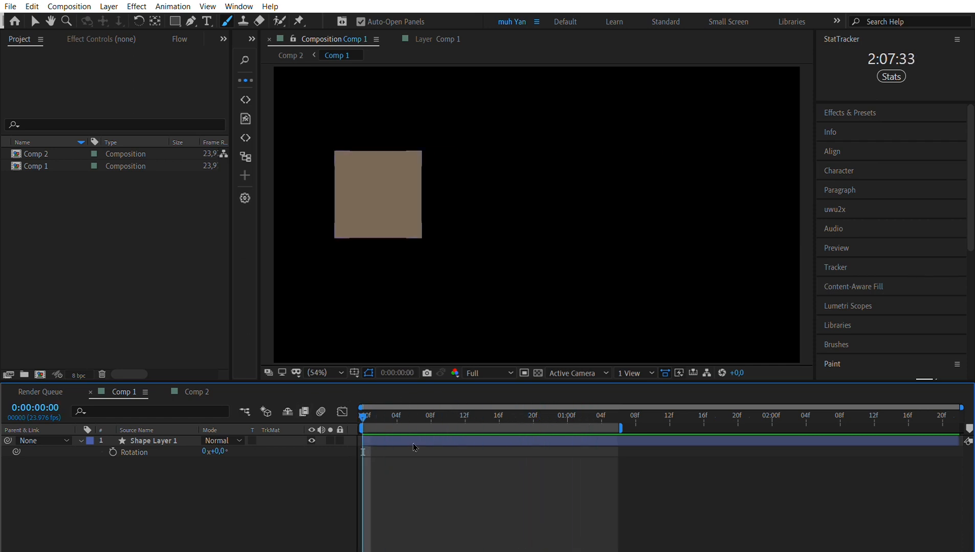
{"action": "left_click", "coordinate": [486, 445]}
Apply the sine expression to Shape Layer 1's Rotation and add the AMP, FREQ, PHASE and OFFSET slider controls
{"action": "left_click", "coordinate": [148, 442]}
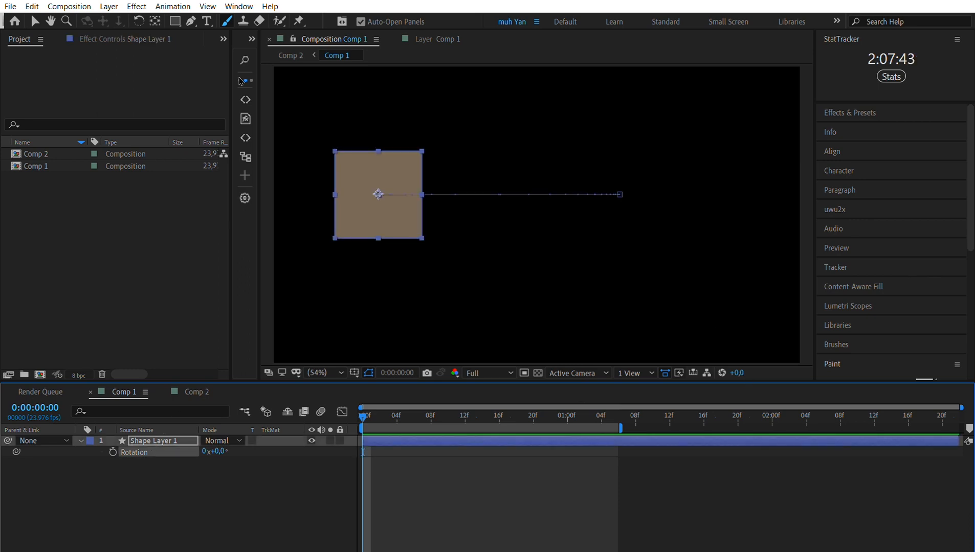
{"action": "left_click", "coordinate": [245, 98]}
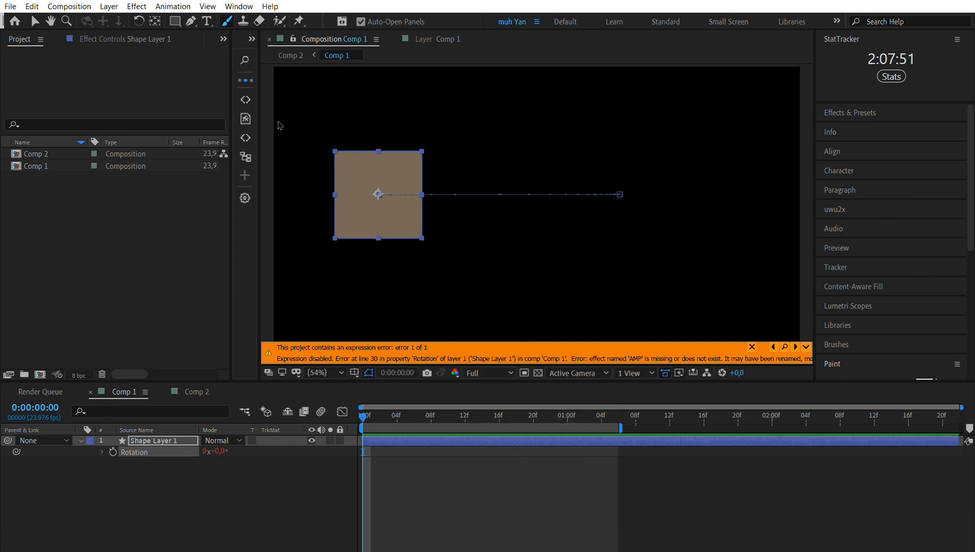
{"action": "left_click", "coordinate": [248, 136]}
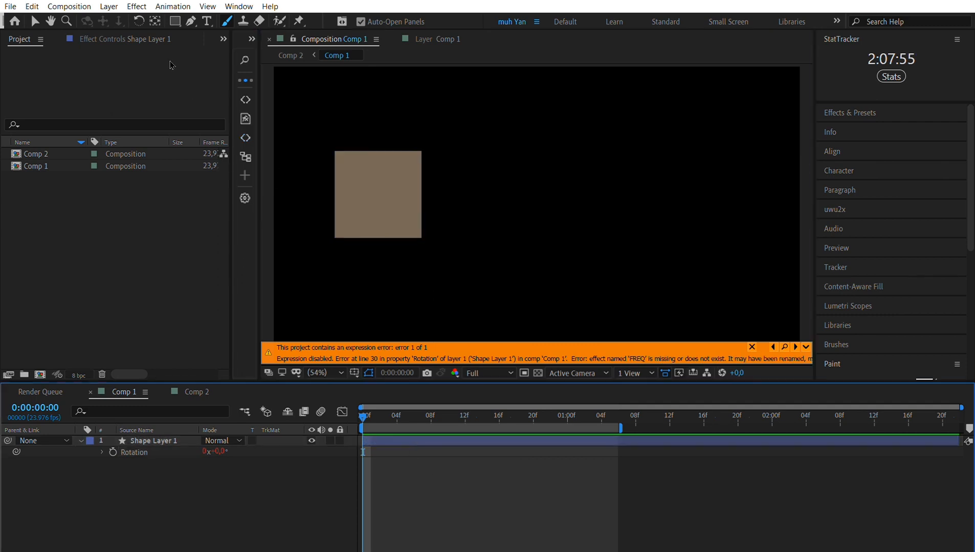
{"action": "left_click", "coordinate": [151, 39]}
{"action": "left_click", "coordinate": [248, 137]}
{"action": "left_click", "coordinate": [349, 338]}
{"action": "left_click", "coordinate": [247, 157]}
{"action": "left_click", "coordinate": [408, 443]}
{"action": "left_click", "coordinate": [245, 137]}
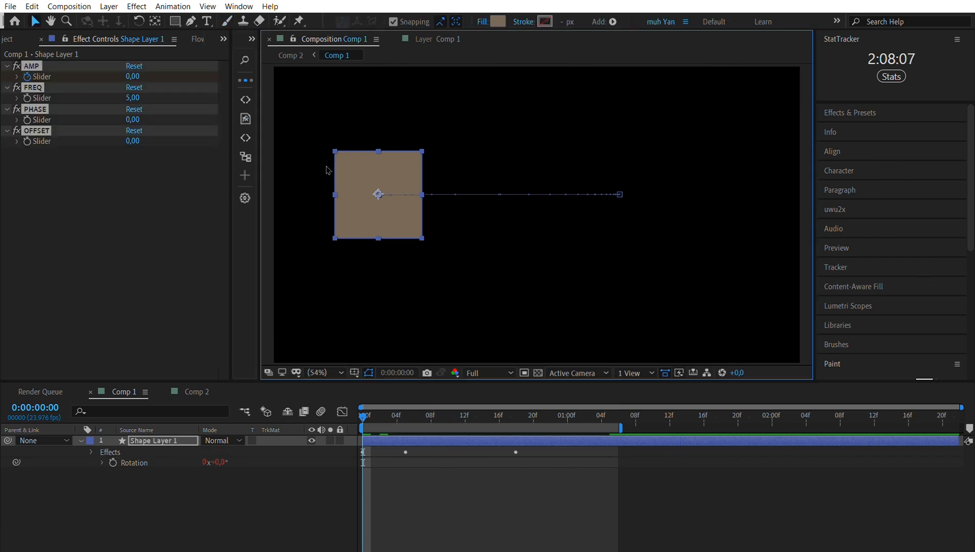
Play the square's animation from the start, scrub through it and return to the first frame
{"action": "left_click_drag", "start_coordinate": [393, 416], "coordinate": [360, 418]}
{"action": "left_click", "coordinate": [551, 488]}
{"action": "key", "text": "space"}
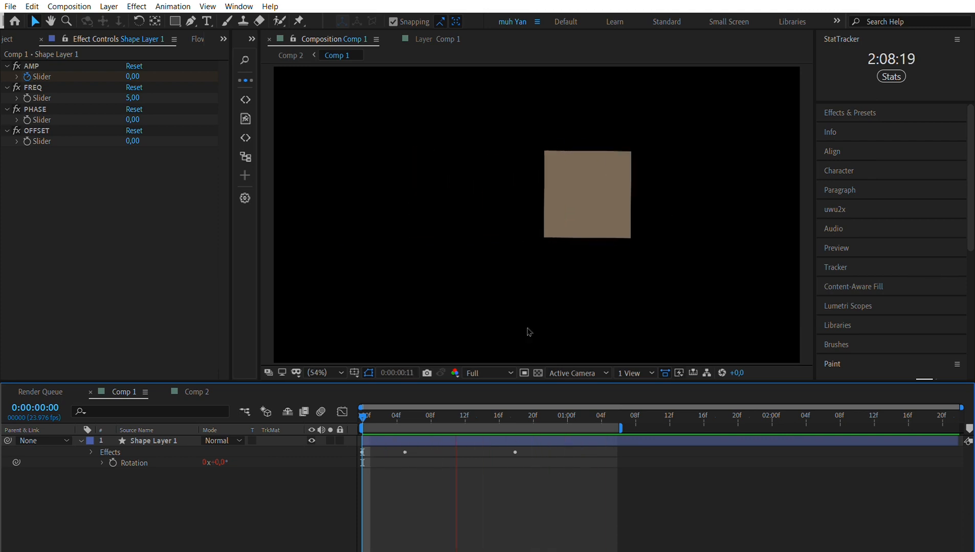
{"action": "key", "text": "space"}
{"action": "left_click_drag", "start_coordinate": [470, 410], "coordinate": [524, 410]}
{"action": "key", "text": "Home"}
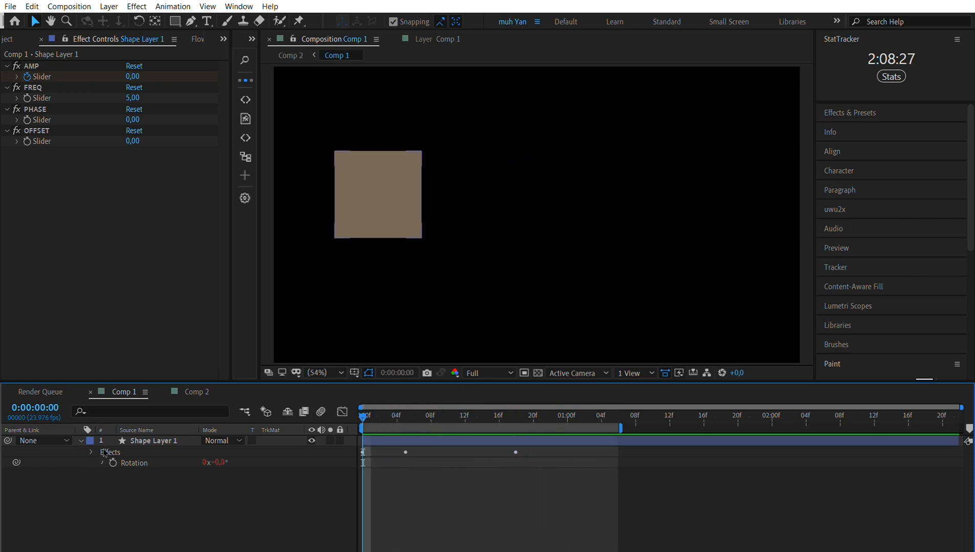
Reveal the Rotation expression on Shape Layer 1 and examine its sine formula
{"action": "left_click", "coordinate": [102, 462]}
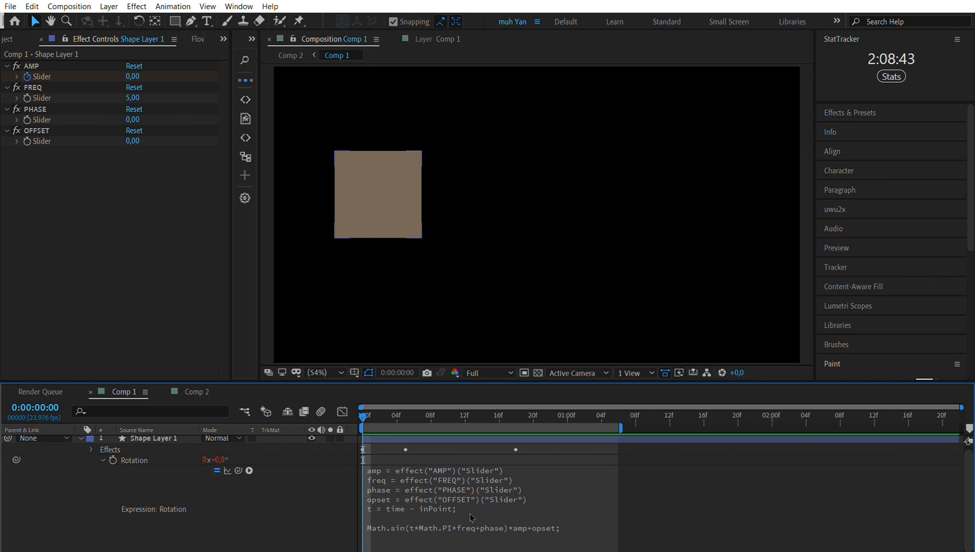
{"action": "left_click", "coordinate": [419, 526]}
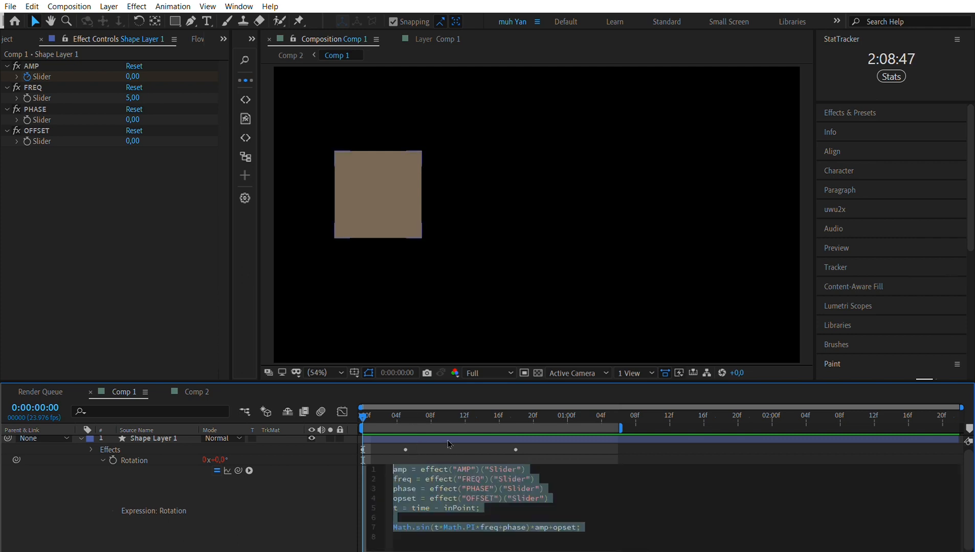
{"action": "left_click", "coordinate": [470, 434]}
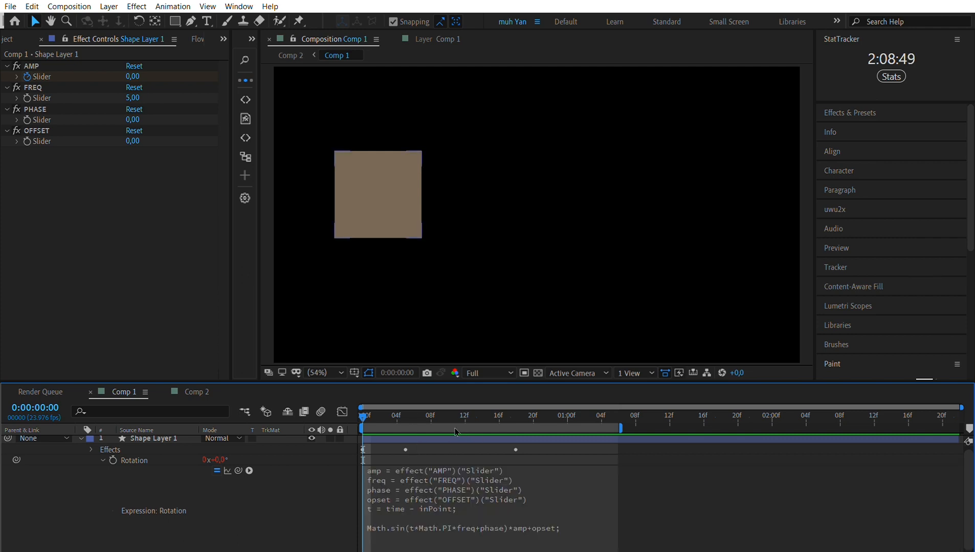
Try starting Shape Layer 1 at frame 2, preview the motion, and undo the shift
{"action": "left_click", "coordinate": [416, 434]}
{"action": "left_click_drag", "start_coordinate": [416, 434], "coordinate": [432, 434]}
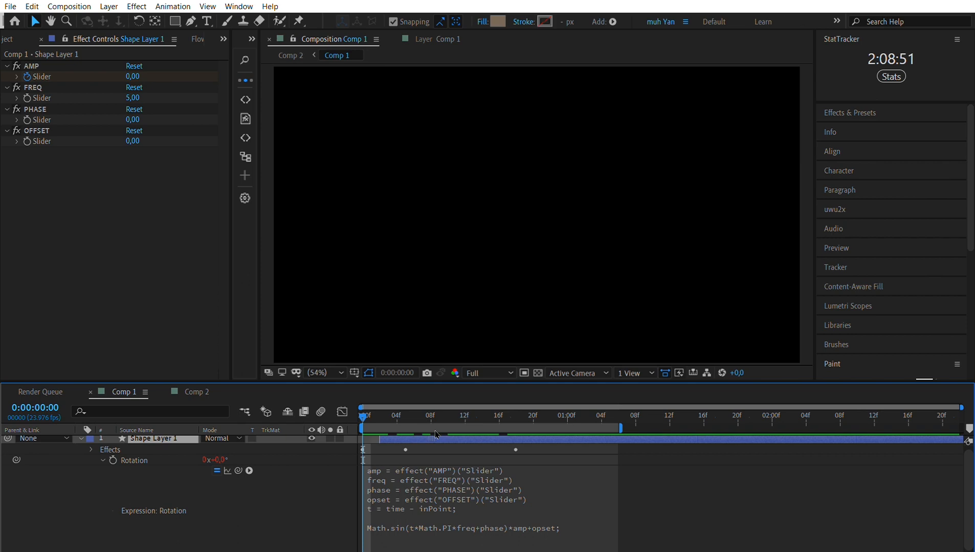
{"action": "key", "text": "space"}
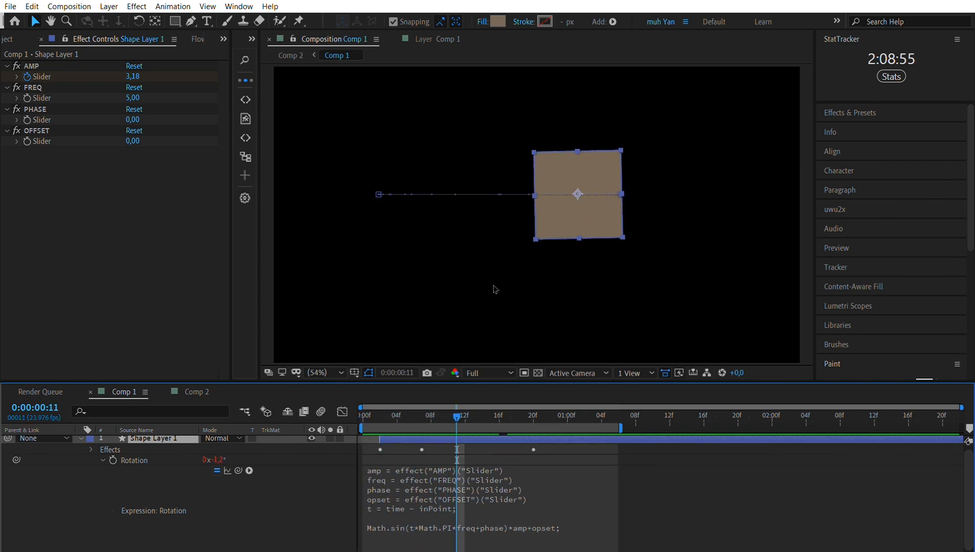
{"action": "key", "text": "ctrl+z"}
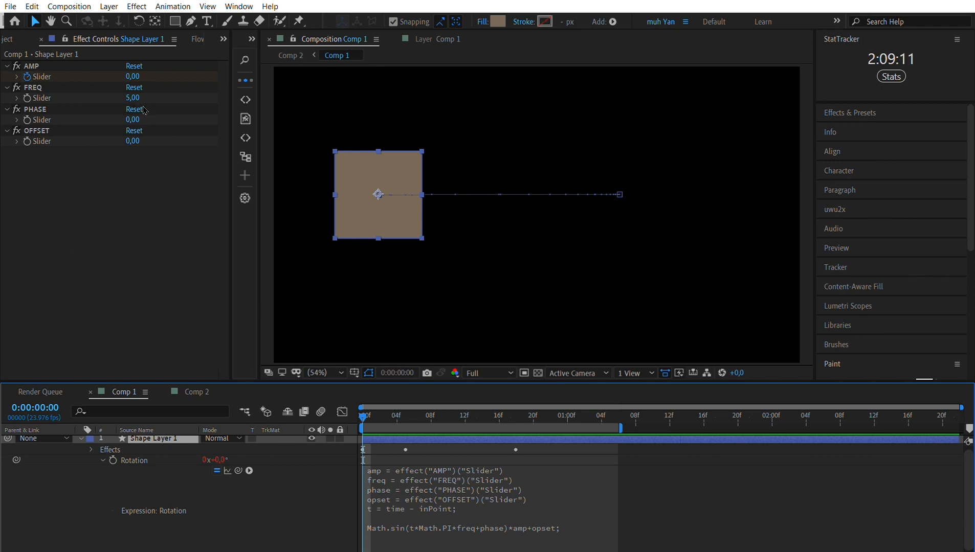
Preview the animation again and place the playhead on frame 5
{"action": "key", "text": "space"}
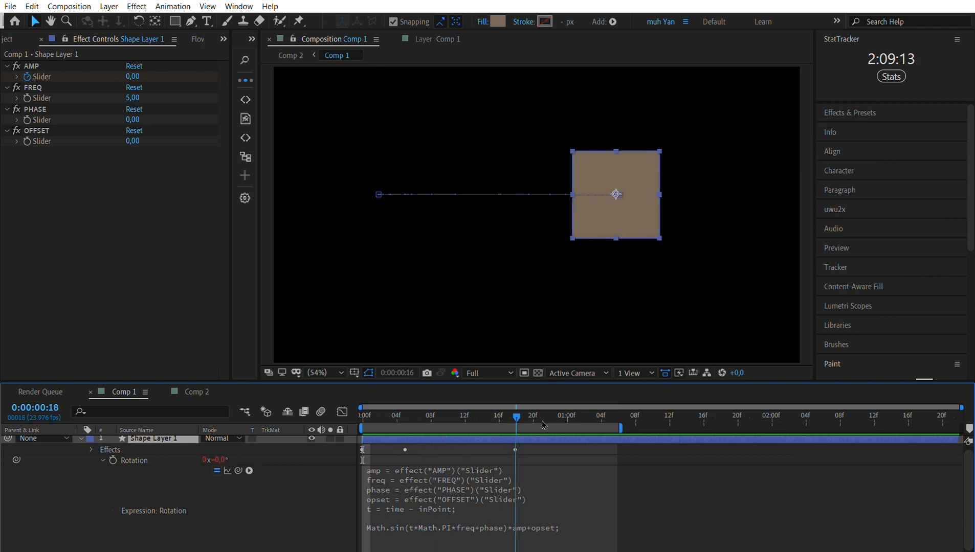
{"action": "key", "text": "space"}
{"action": "left_click_drag", "start_coordinate": [370, 402], "coordinate": [405, 415]}
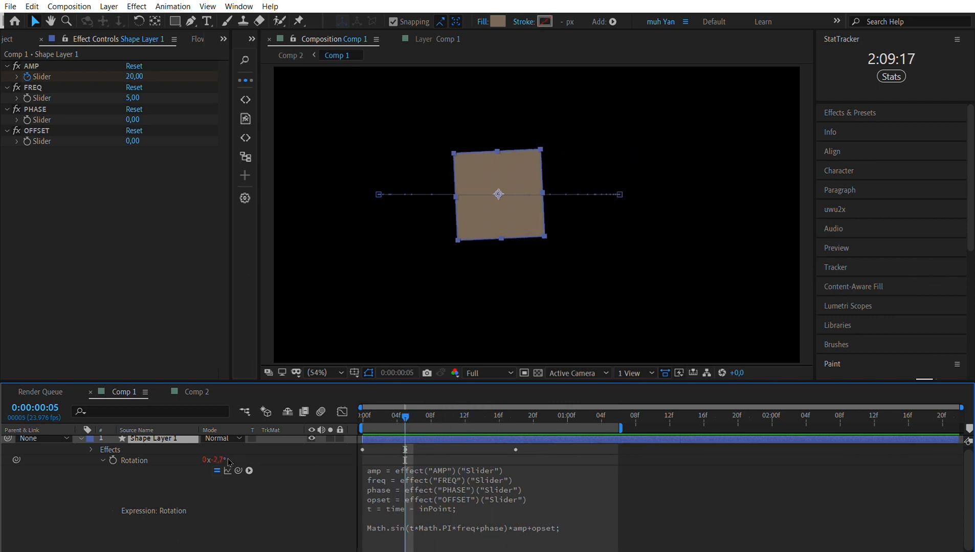
Show Shape Layer 1's animation graphs, fit them all in view and scrub between frames 1 and 5
{"action": "left_click", "coordinate": [342, 412]}
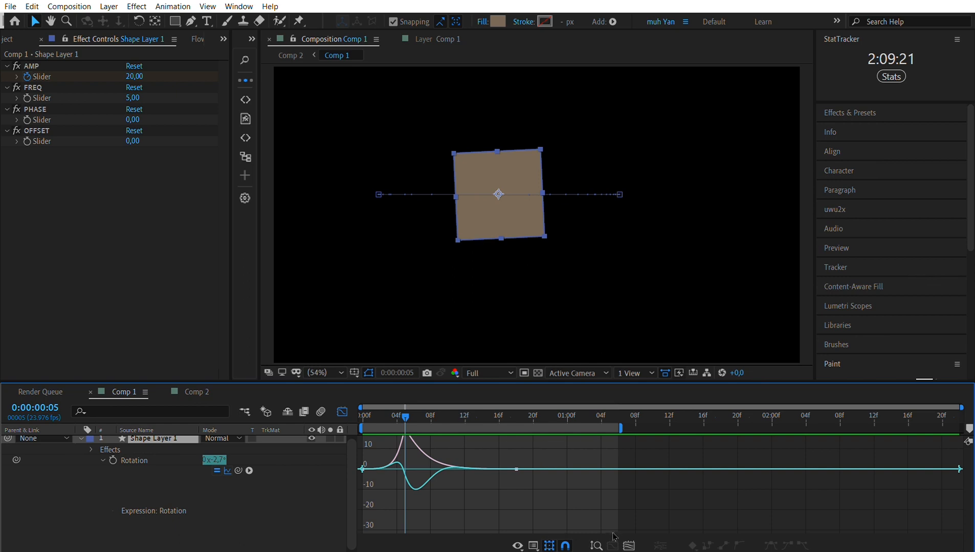
{"action": "left_click", "coordinate": [628, 546]}
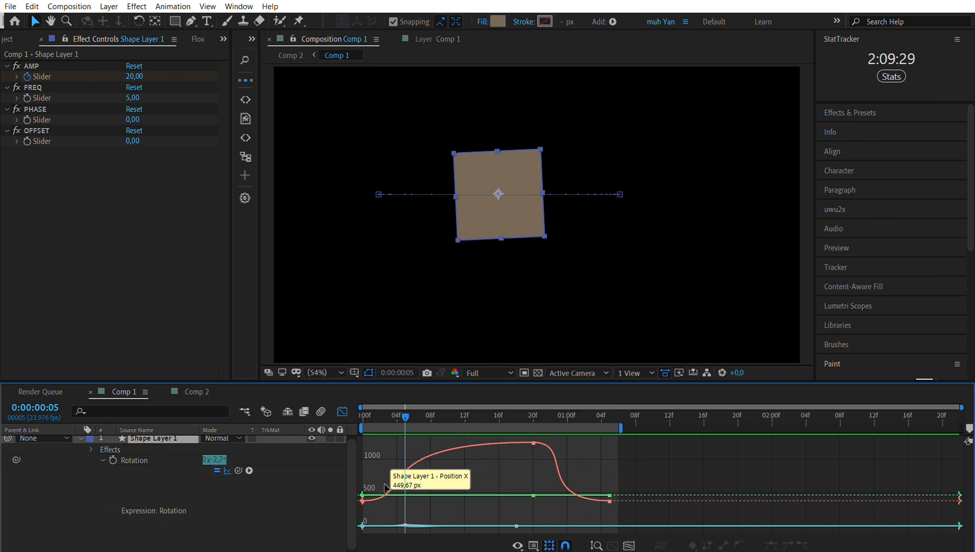
{"action": "left_click_drag", "start_coordinate": [405, 417], "coordinate": [370, 413]}
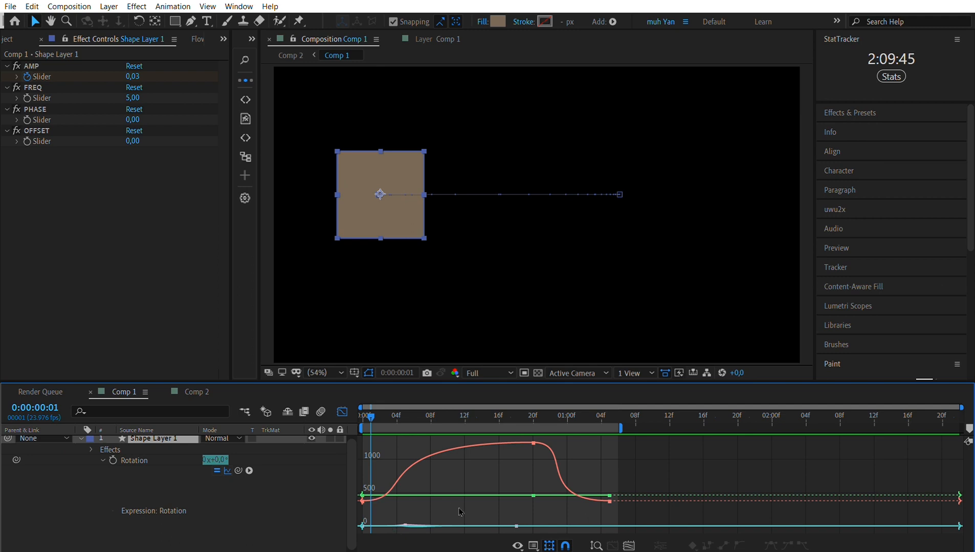
{"action": "mouse_move", "coordinate": [386, 428]}
{"action": "left_mouse_down"}
{"action": "mouse_move", "coordinate": [383, 414]}
{"action": "mouse_move", "coordinate": [403, 413]}
{"action": "mouse_move", "coordinate": [376, 413]}
{"action": "mouse_move", "coordinate": [405, 413]}
{"action": "mouse_move", "coordinate": [382, 413]}
{"action": "left_mouse_up"}
{"action": "left_click", "coordinate": [400, 412]}
{"action": "left_click", "coordinate": [403, 412]}
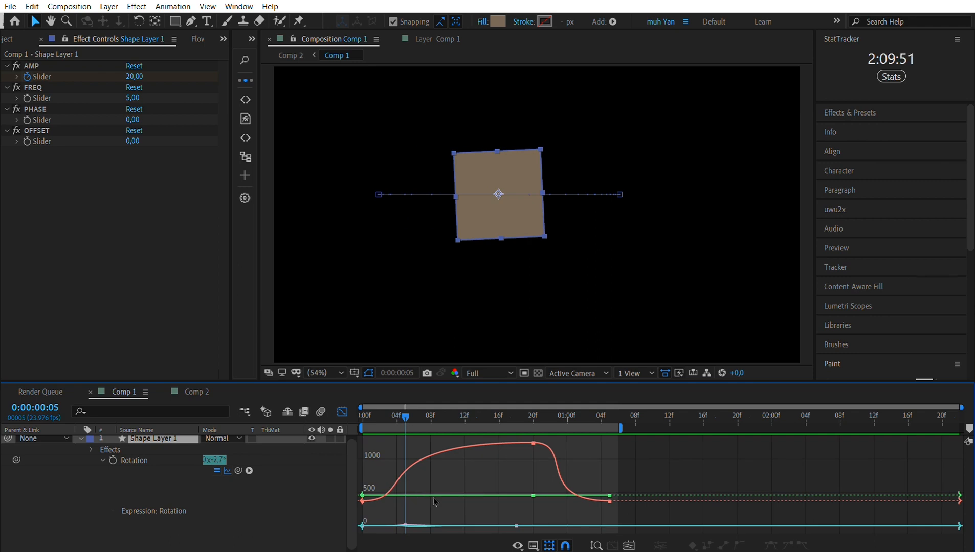
Examine the AMP and Rotation curves around frame 5, and return to the keyframe view at the first frame
{"action": "left_click_drag", "start_coordinate": [378, 549], "coordinate": [411, 551]}
{"action": "left_click_drag", "start_coordinate": [647, 458], "coordinate": [612, 443]}
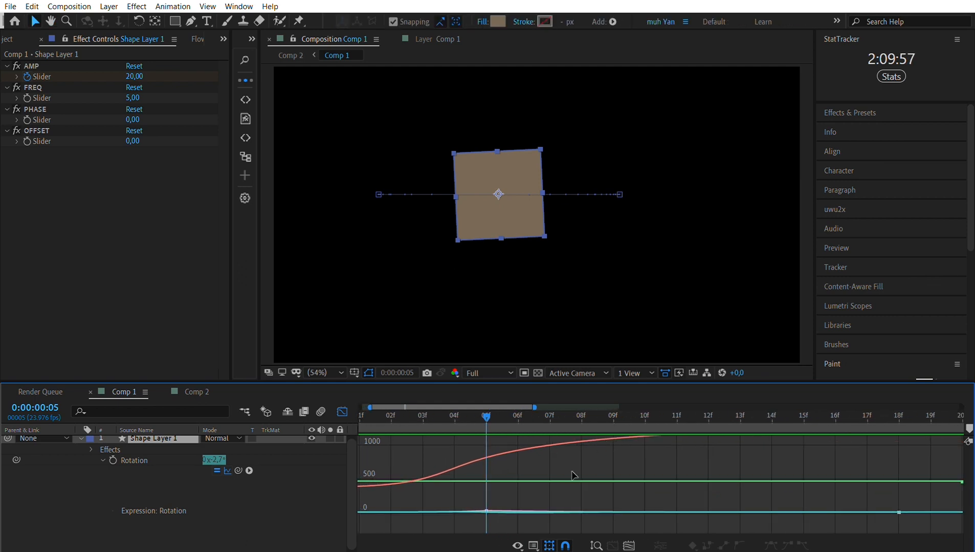
{"action": "scroll", "coordinate": [538, 495], "scroll_direction": "up", "scroll_amount": 3}
{"action": "scroll", "coordinate": [538, 494], "scroll_direction": "up", "scroll_amount": 3}
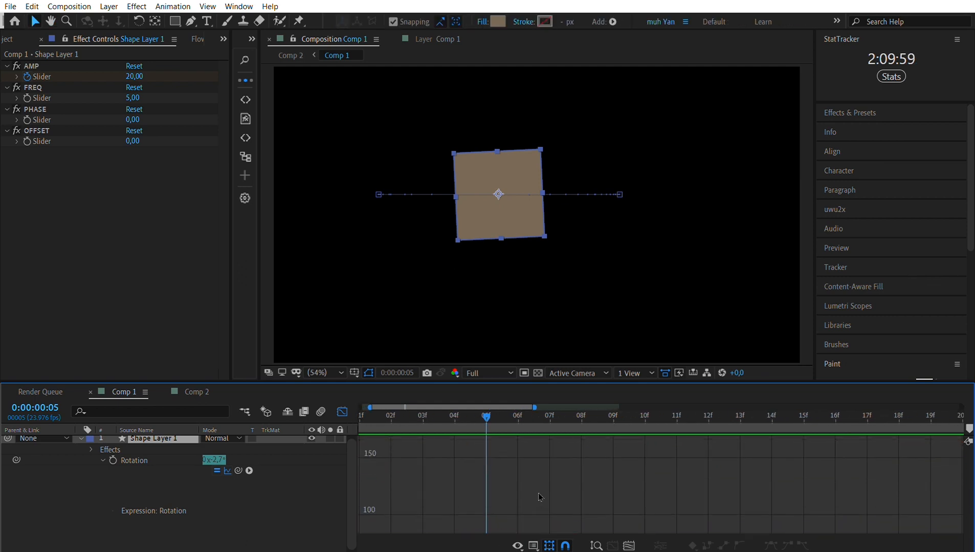
{"action": "scroll", "coordinate": [538, 495], "scroll_direction": "up", "scroll_amount": 1}
{"action": "left_click_drag", "start_coordinate": [539, 494], "coordinate": [479, 445]}
{"action": "scroll", "coordinate": [495, 503], "scroll_direction": "down", "scroll_amount": 3}
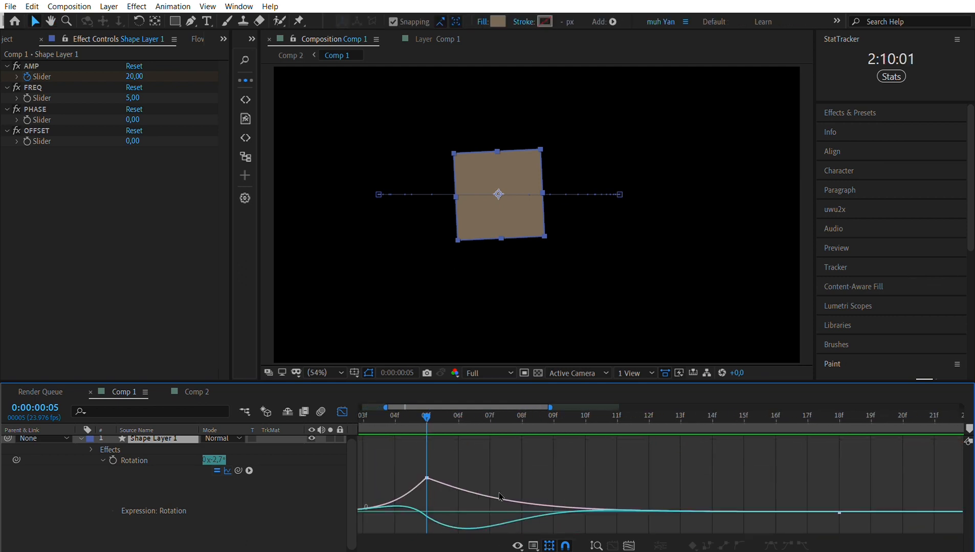
{"action": "left_click_drag", "start_coordinate": [546, 476], "coordinate": [692, 458]}
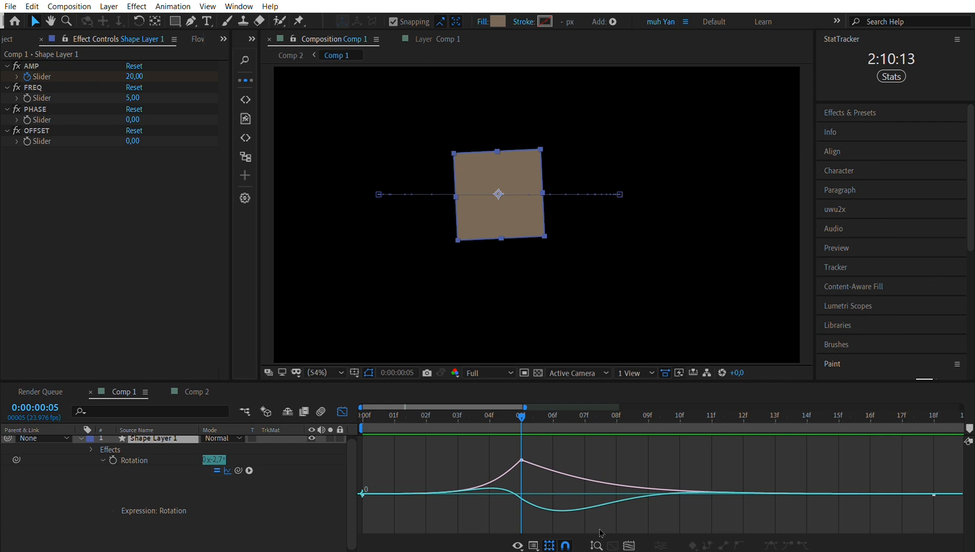
{"action": "left_click", "coordinate": [338, 415]}
{"action": "key", "text": "Home"}
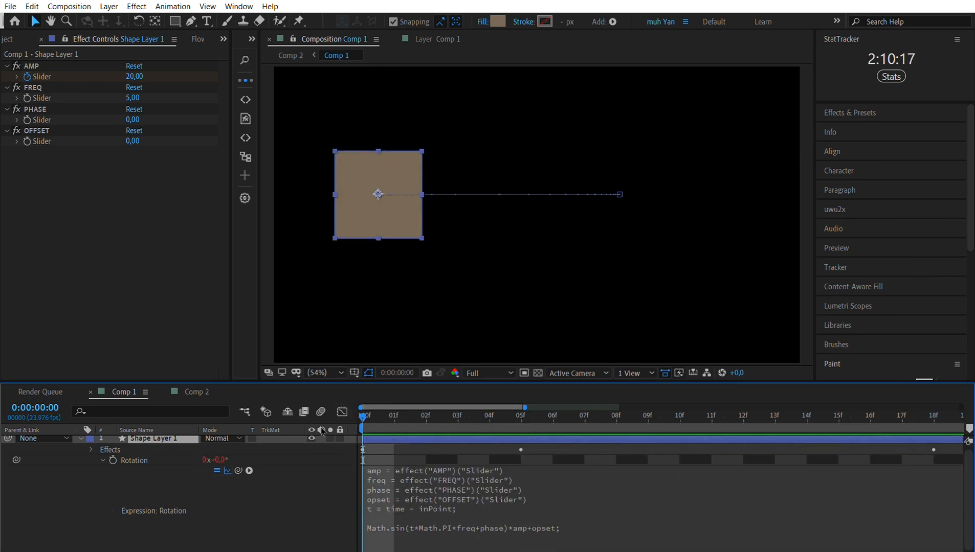
Try removing the AMP slider's keyframes at frame 5, inspect the resulting Rotation graph, and undo the removal
{"action": "left_click", "coordinate": [520, 415]}
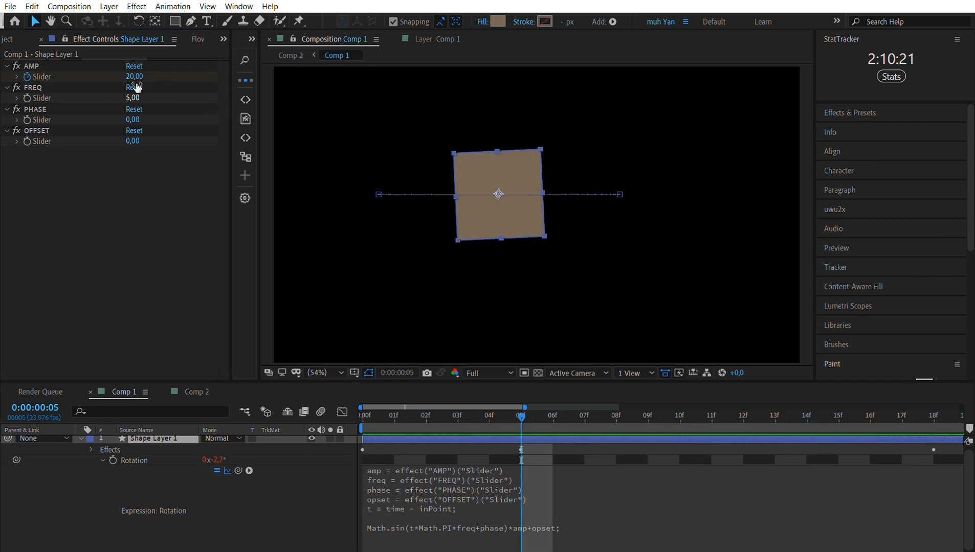
{"action": "left_click", "coordinate": [32, 66]}
{"action": "left_click", "coordinate": [342, 412]}
{"action": "left_click_drag", "start_coordinate": [716, 475], "coordinate": [470, 474]}
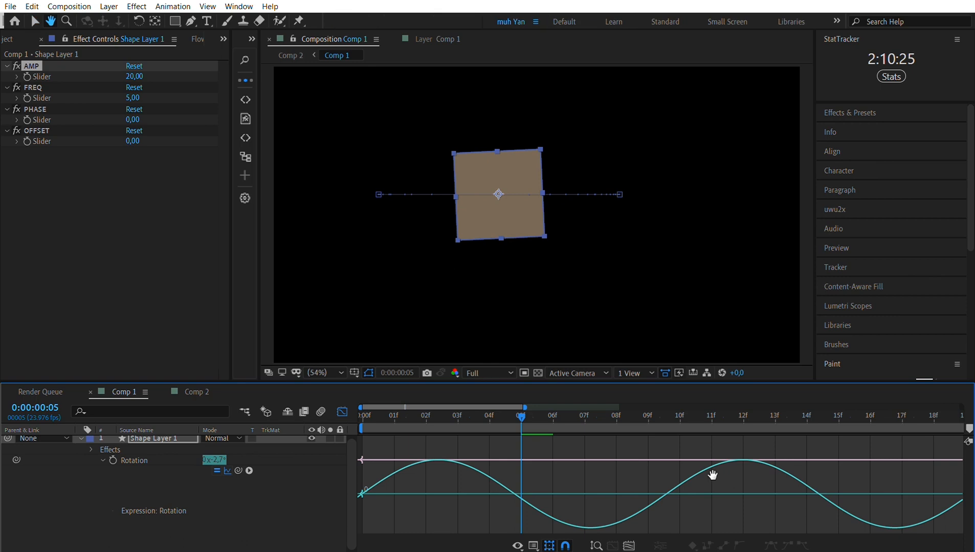
{"action": "left_click_drag", "start_coordinate": [940, 478], "coordinate": [688, 465]}
{"action": "left_click_drag", "start_coordinate": [764, 470], "coordinate": [973, 486]}
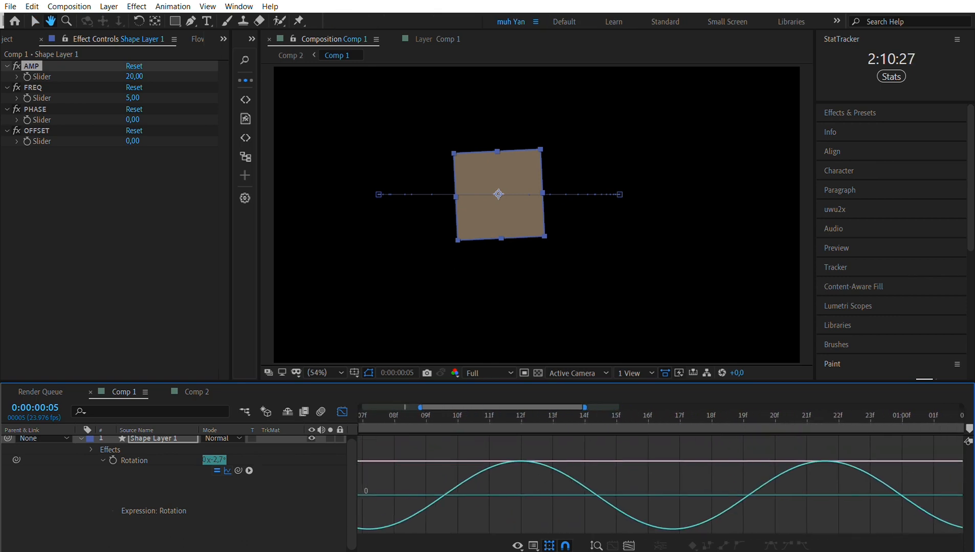
{"action": "left_click_drag", "start_coordinate": [604, 480], "coordinate": [814, 470]}
{"action": "key", "text": "ctrl+z"}
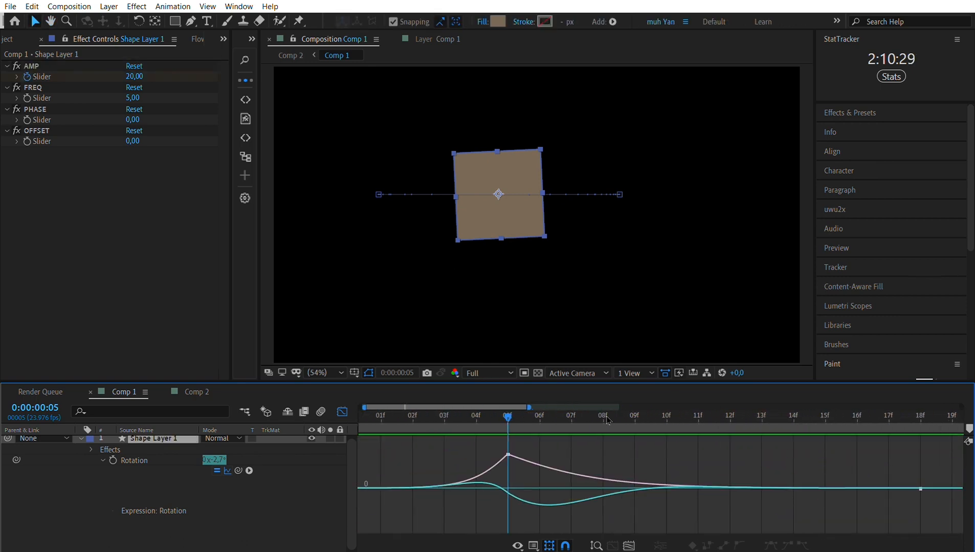
Set the AMP slider to 69 at frame 5
{"action": "left_click_drag", "start_coordinate": [512, 410], "coordinate": [507, 445]}
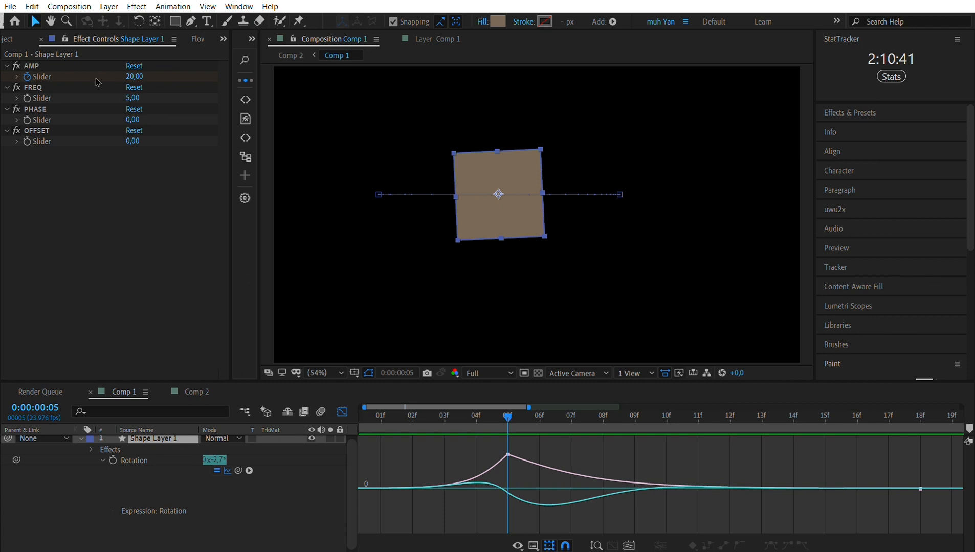
{"action": "left_click_drag", "start_coordinate": [134, 76], "coordinate": [346, 246]}
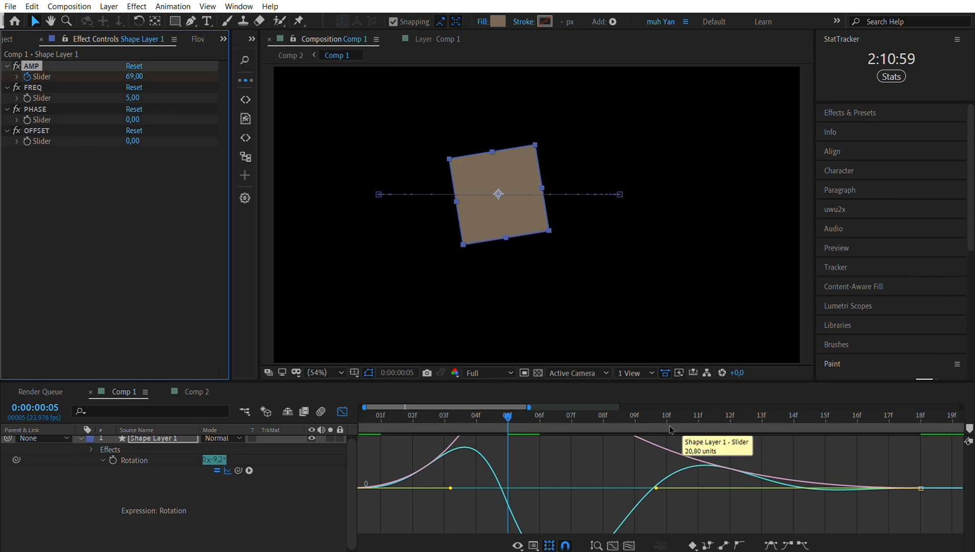
Undo the AMP slider changes made at frame 5
{"action": "key", "text": "ctrl+z"}
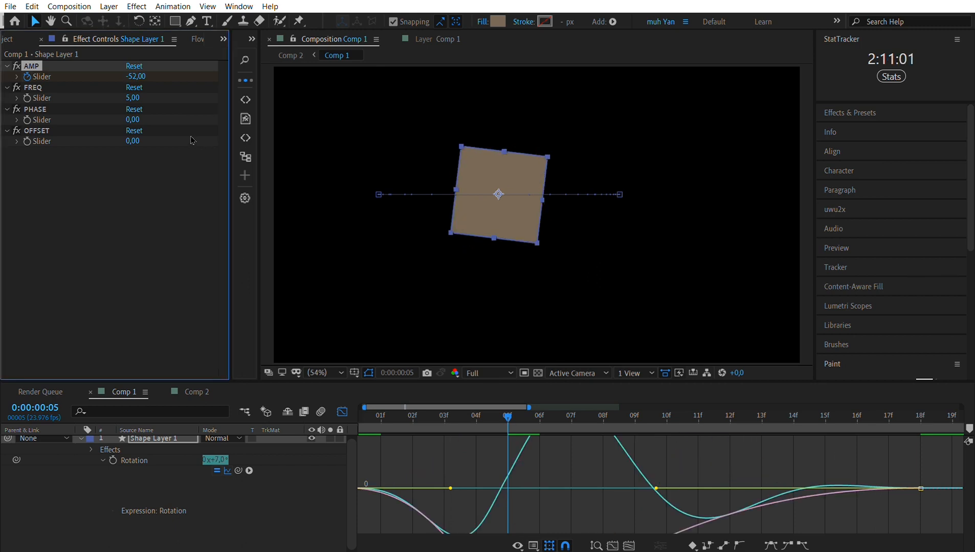
{"action": "key", "text": "ctrl+z"}
{"action": "key", "text": "ctrl+z"}
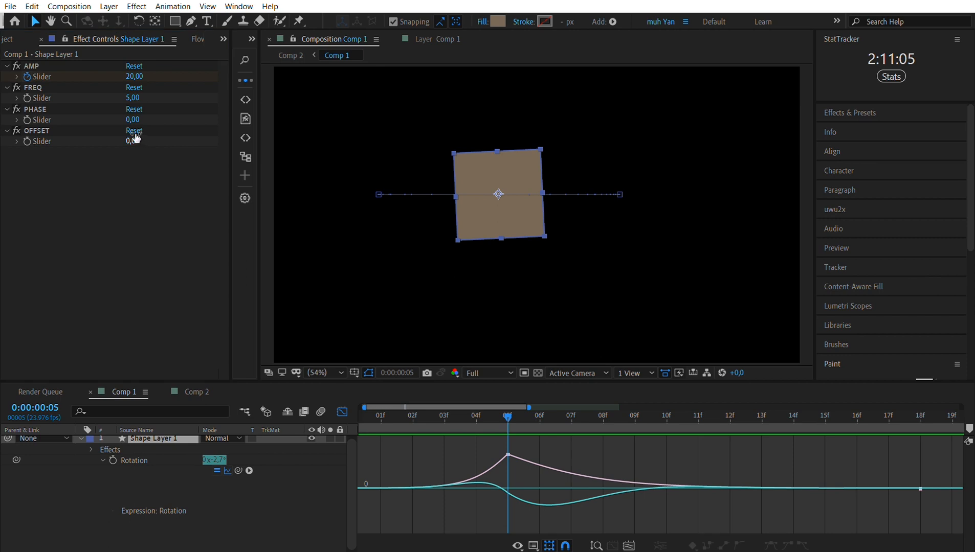
{"action": "left_click", "coordinate": [56, 97]}
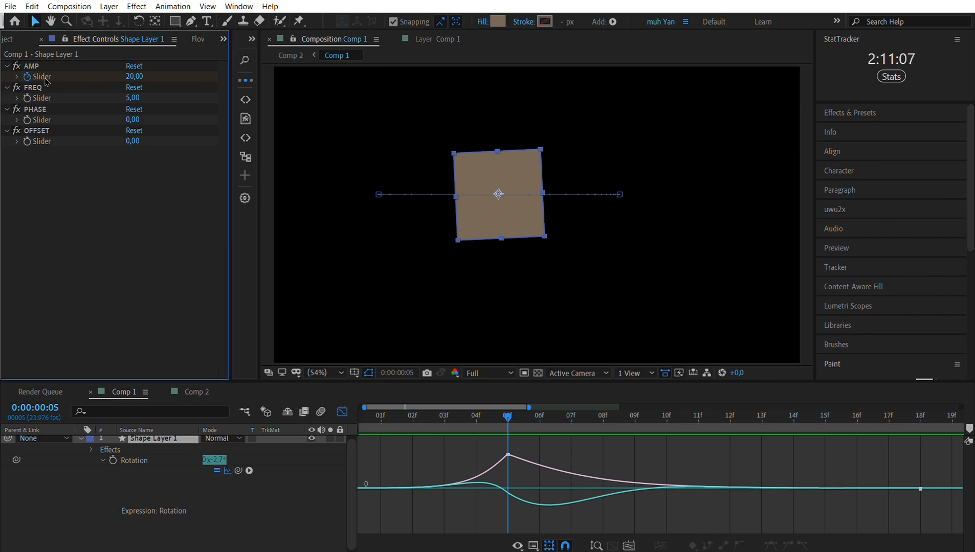
{"action": "left_click", "coordinate": [44, 81]}
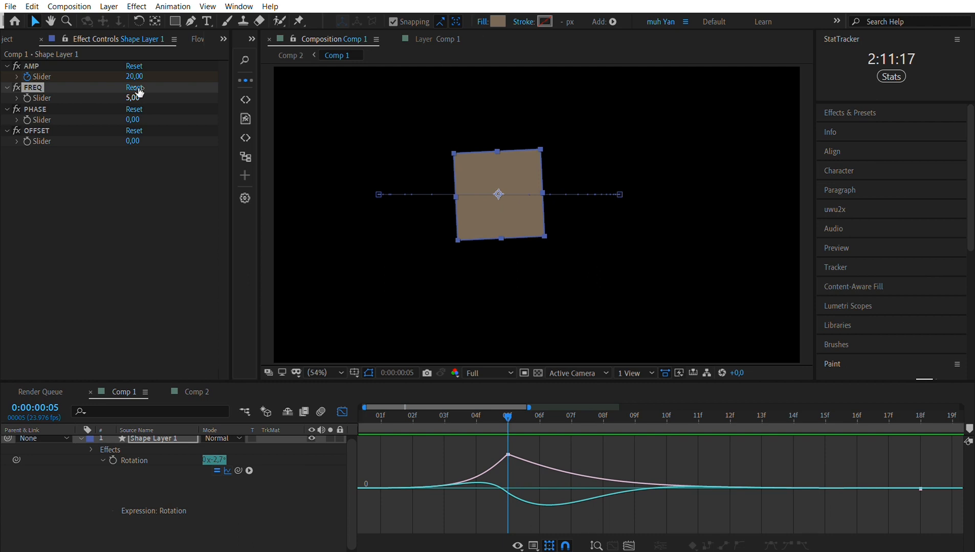
Try the FREQ slider at 29 and scrub between frames 5 and 1 to examine the Rotation curve
{"action": "left_click_drag", "start_coordinate": [139, 95], "coordinate": [151, 87]}
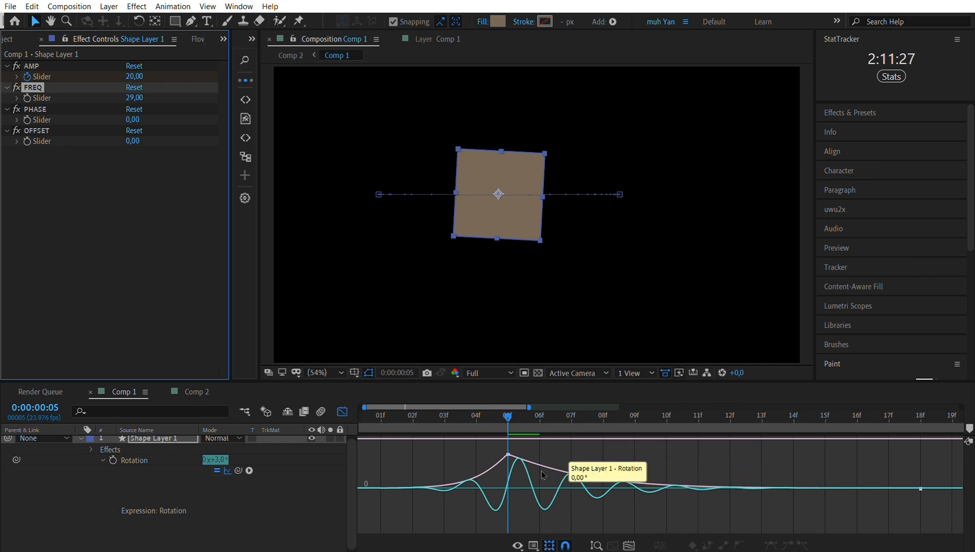
{"action": "left_click_drag", "start_coordinate": [507, 417], "coordinate": [476, 413]}
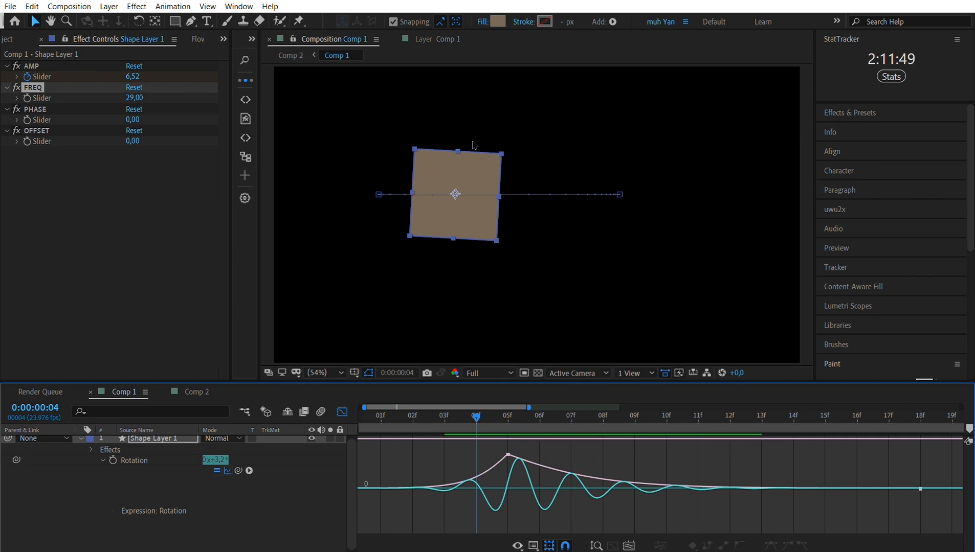
{"action": "left_click_drag", "start_coordinate": [473, 414], "coordinate": [380, 417]}
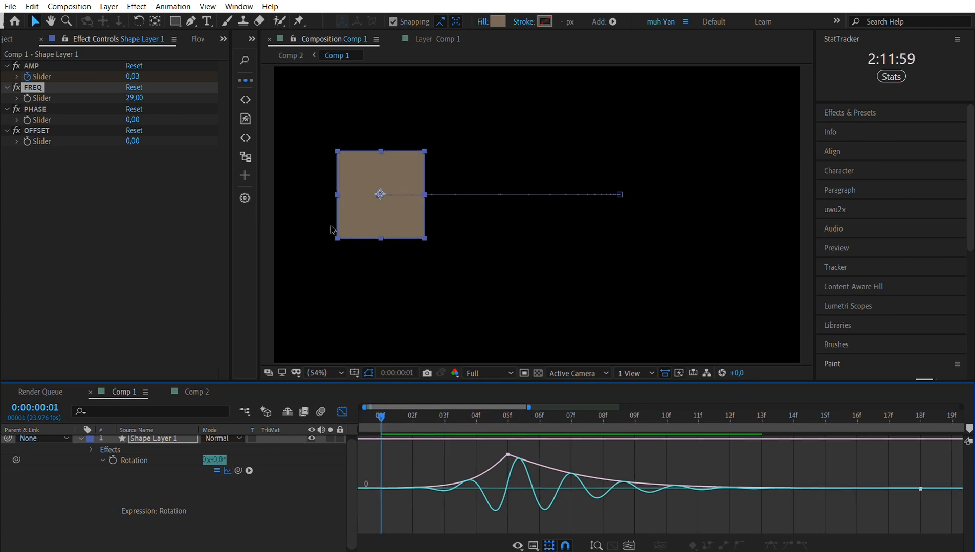
{"action": "left_click", "coordinate": [507, 415]}
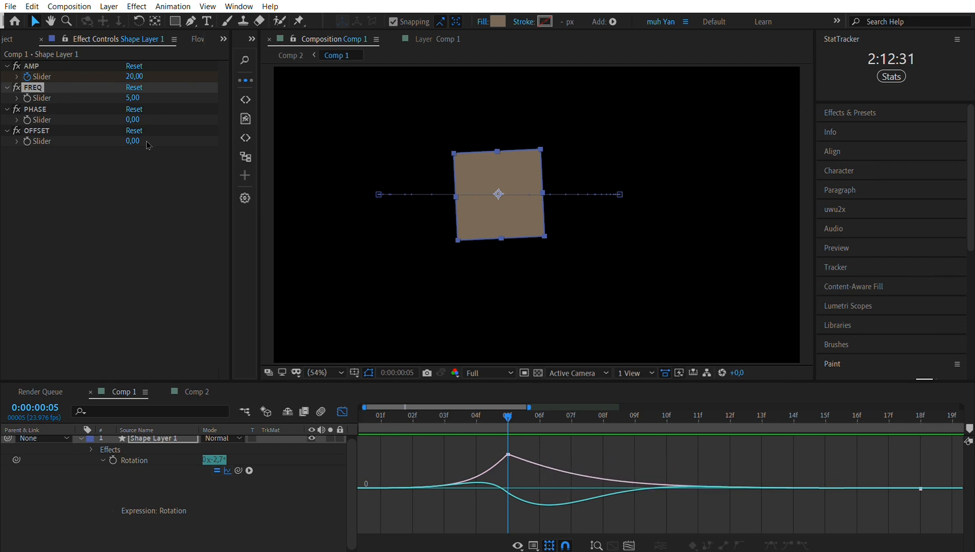
Try the PHASE slider at values such as 6 and 1.20 at frame 5, and undo the changes
{"action": "left_click", "coordinate": [135, 110]}
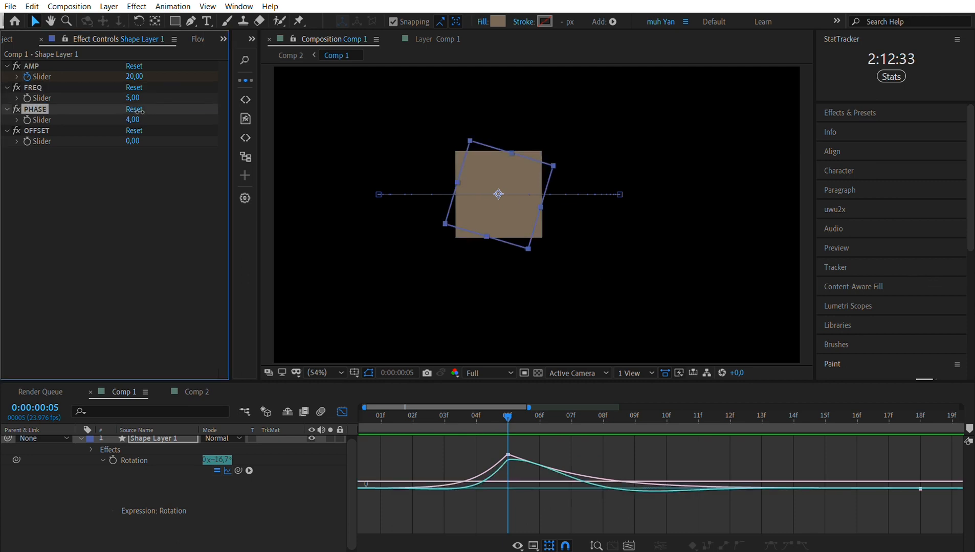
{"action": "left_click", "coordinate": [154, 152]}
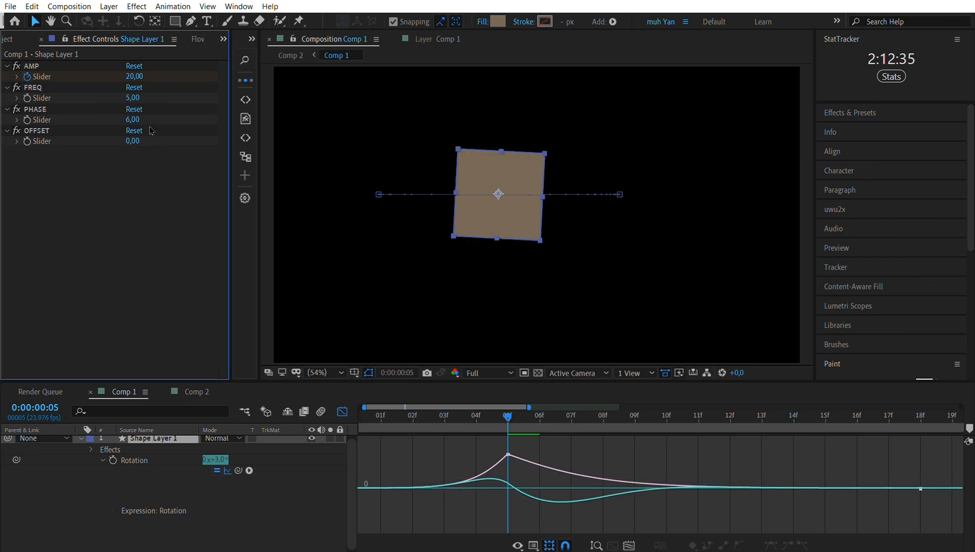
{"action": "key", "text": "ctrl+z"}
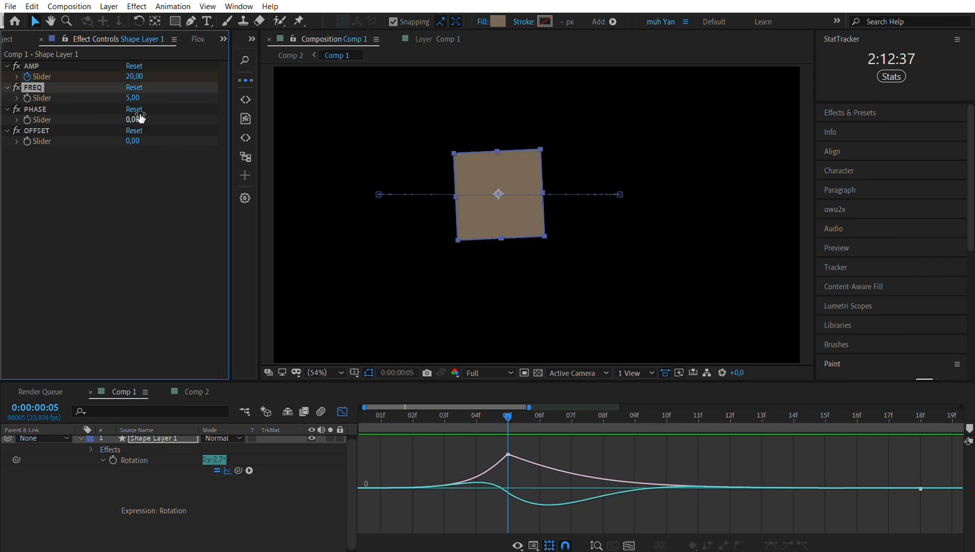
{"action": "left_click_drag", "start_coordinate": [139, 113], "coordinate": [148, 114]}
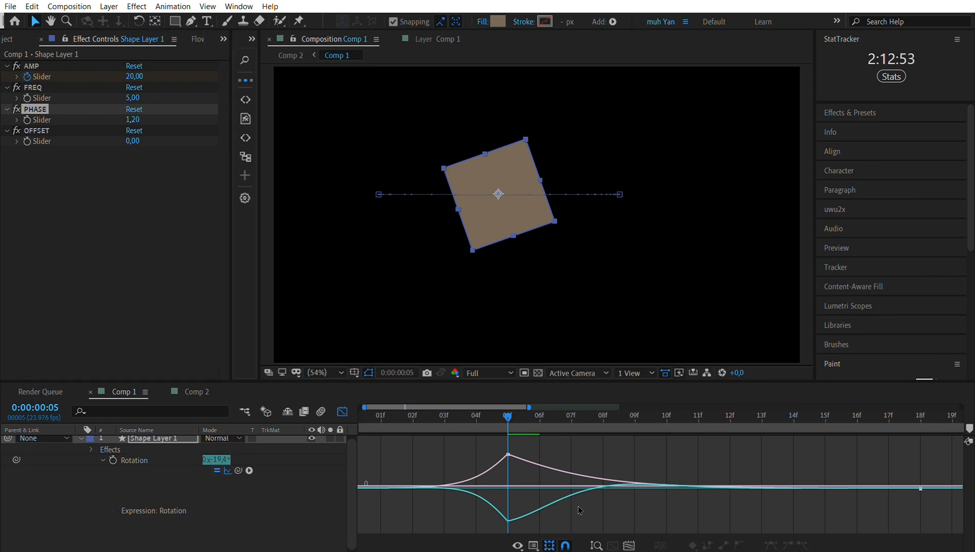
{"action": "left_click_drag", "start_coordinate": [134, 120], "coordinate": [155, 99]}
{"action": "key", "text": "ctrl+z"}
{"action": "key", "text": "ctrl+z"}
{"action": "key", "text": "ctrl+z"}
{"action": "left_click", "coordinate": [178, 224]}
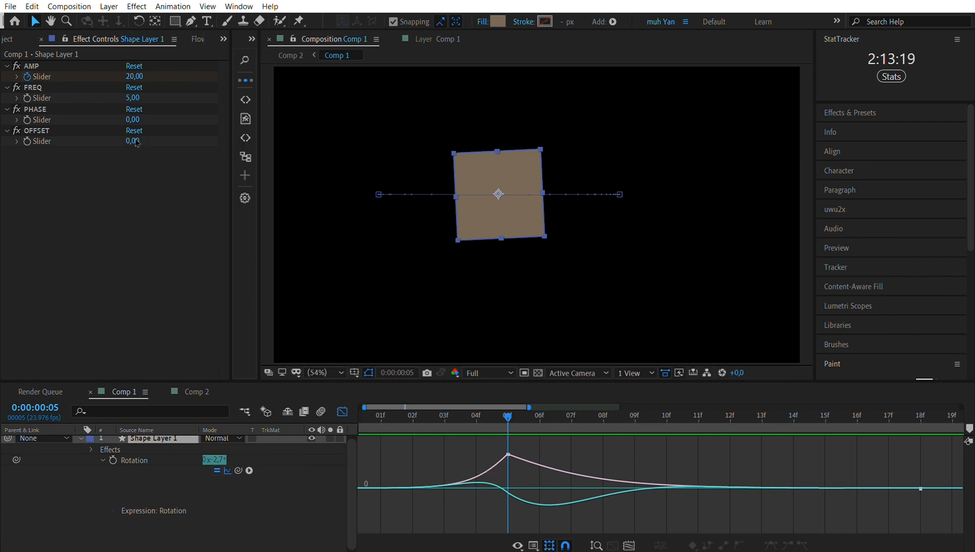
Try a different OFFSET slider value at frame 5 and undo it
{"action": "left_click_drag", "start_coordinate": [143, 131], "coordinate": [929, 418]}
{"action": "key", "text": "ctrl+z"}
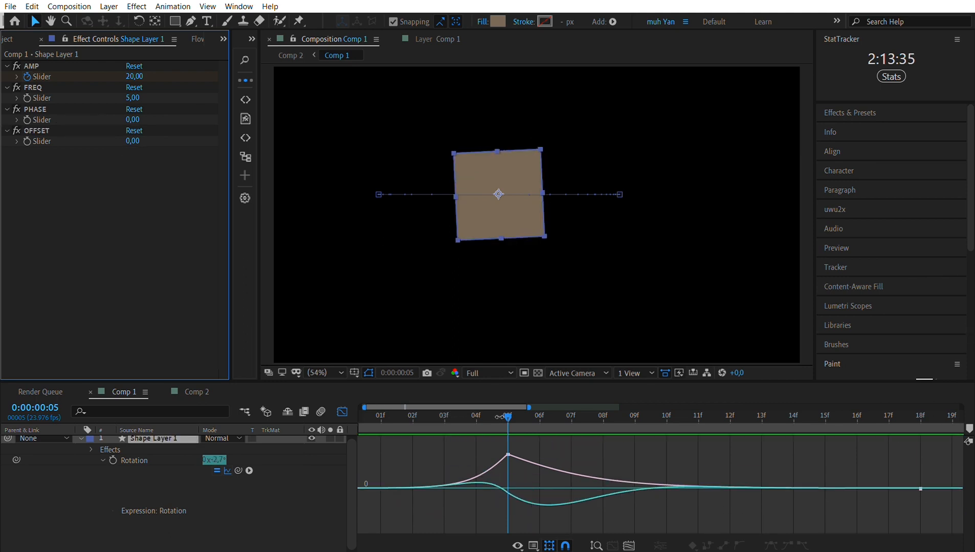
Return to the keyframe view at the first frame and play the square's animation
{"action": "left_click_drag", "start_coordinate": [503, 415], "coordinate": [355, 407]}
{"action": "left_click", "coordinate": [342, 410]}
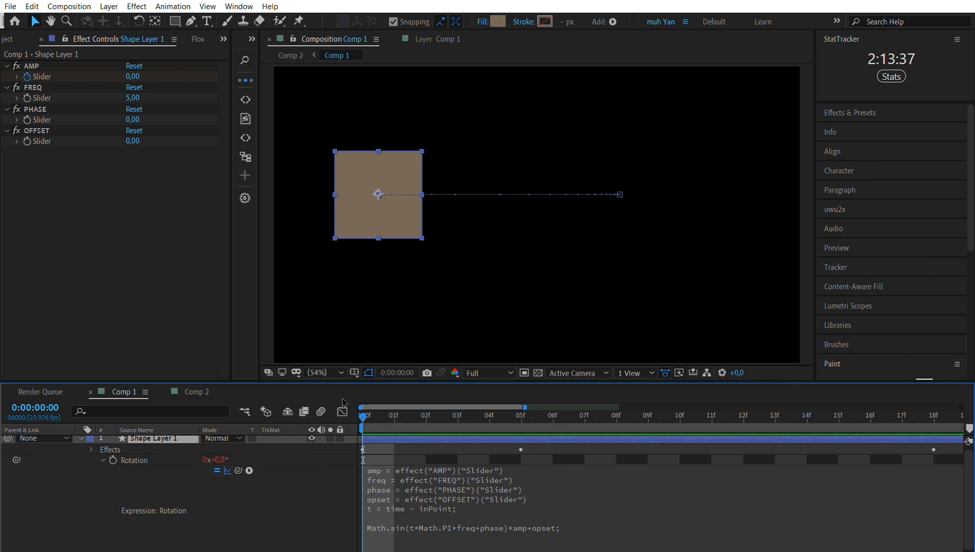
{"action": "left_click_drag", "start_coordinate": [428, 413], "coordinate": [90, 403]}
{"action": "left_click_drag", "start_coordinate": [392, 415], "coordinate": [182, 412]}
{"action": "key", "text": "space"}
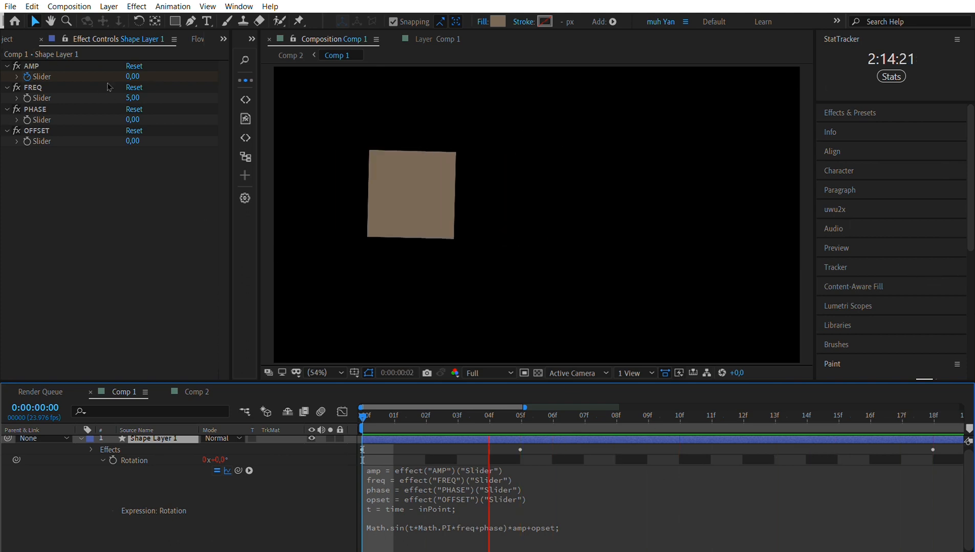
Search the effects and presets for "slider"
{"action": "left_click", "coordinate": [880, 112]}
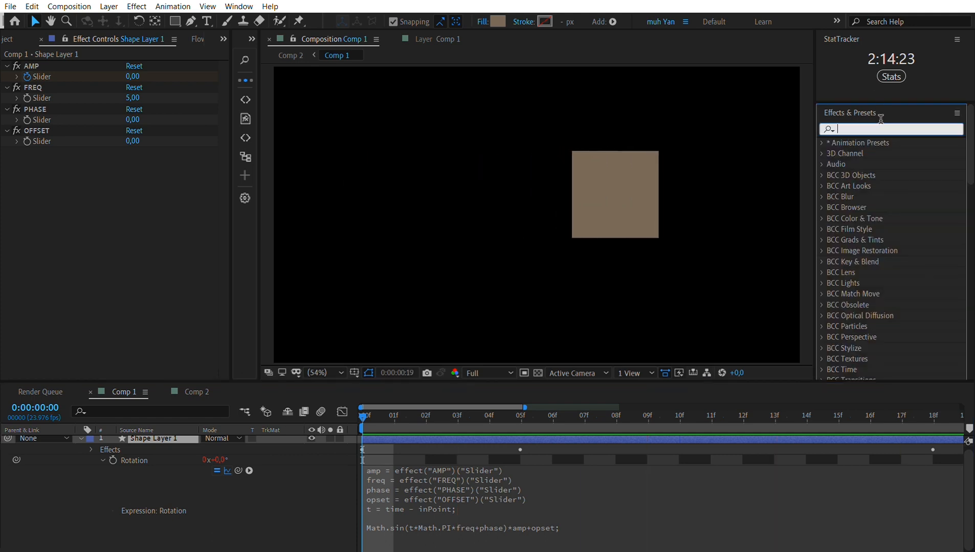
{"action": "type", "text": "s,lider"}
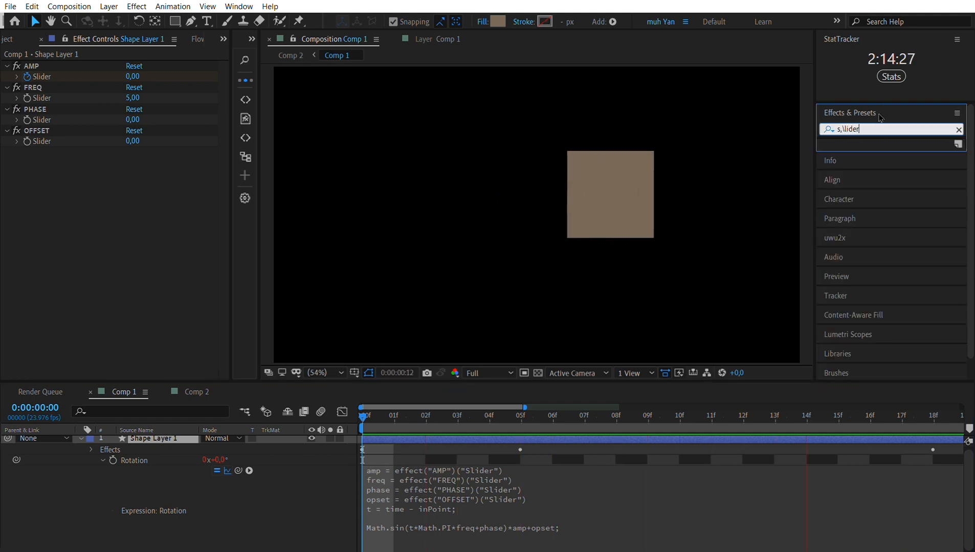
{"action": "key", "text": "ctrl+a"}
{"action": "type", "text": "sliders"}
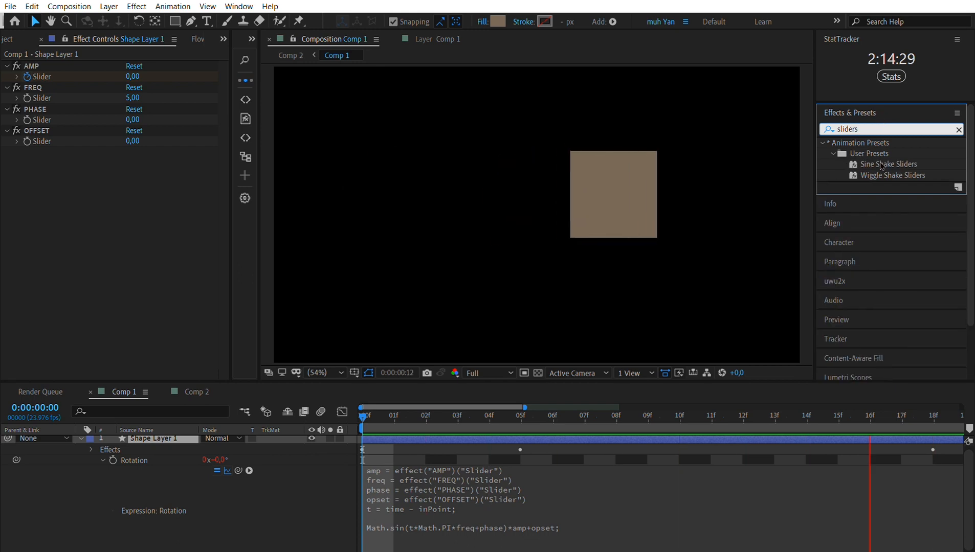
{"action": "key", "text": "BackSpace"}
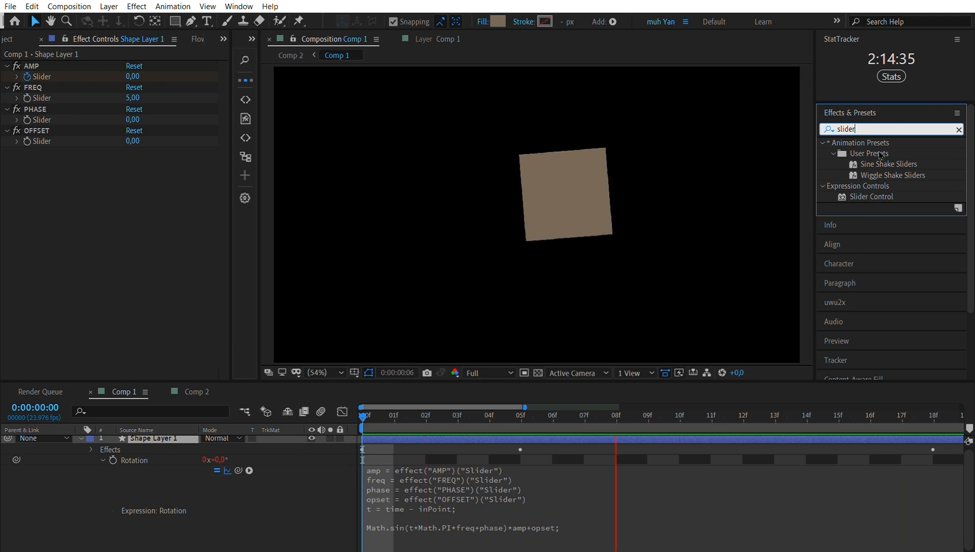
Add a Slider Control effect below OFFSET on Shape Layer 1 and rename it AMP
{"action": "left_click_drag", "start_coordinate": [871, 196], "coordinate": [41, 152]}
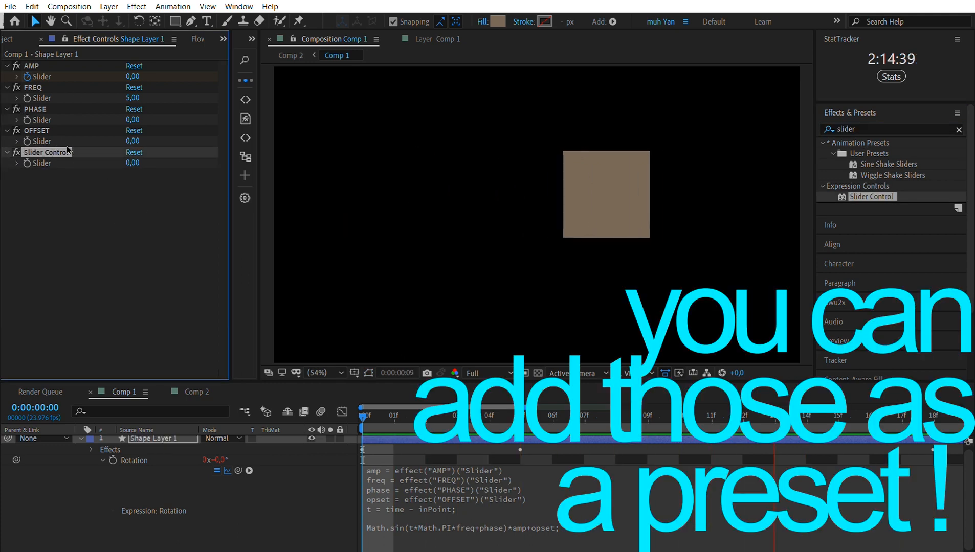
{"action": "key", "text": "Return"}
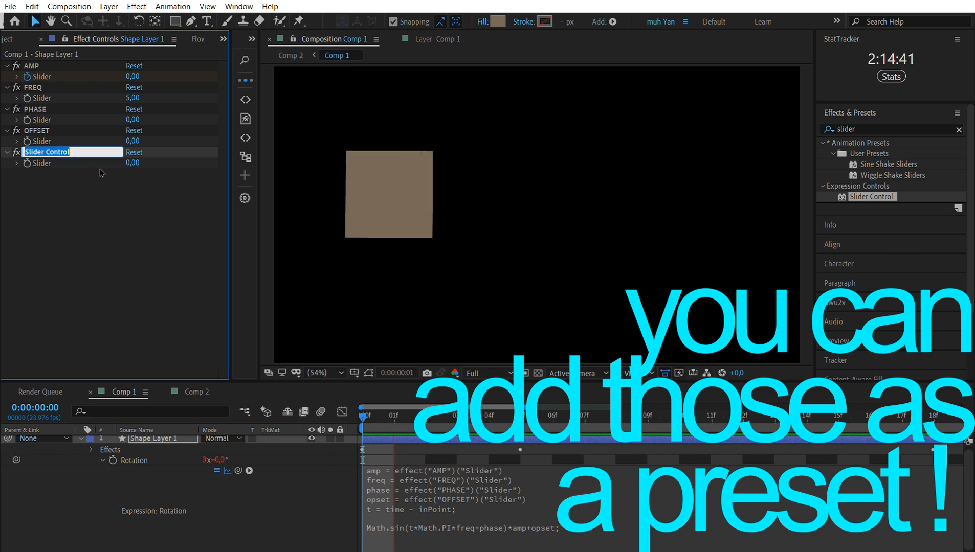
{"action": "type", "text": "AMP"}
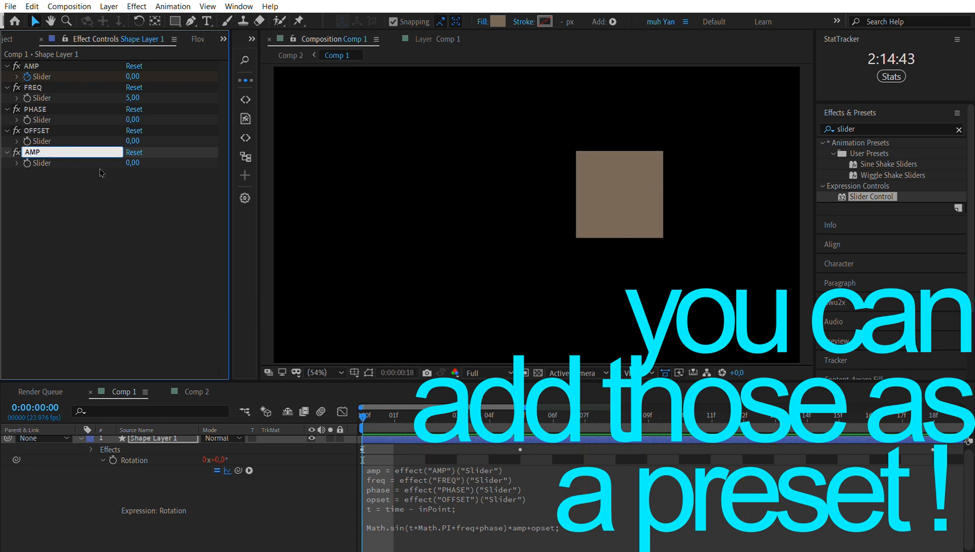
{"action": "left_click", "coordinate": [87, 208]}
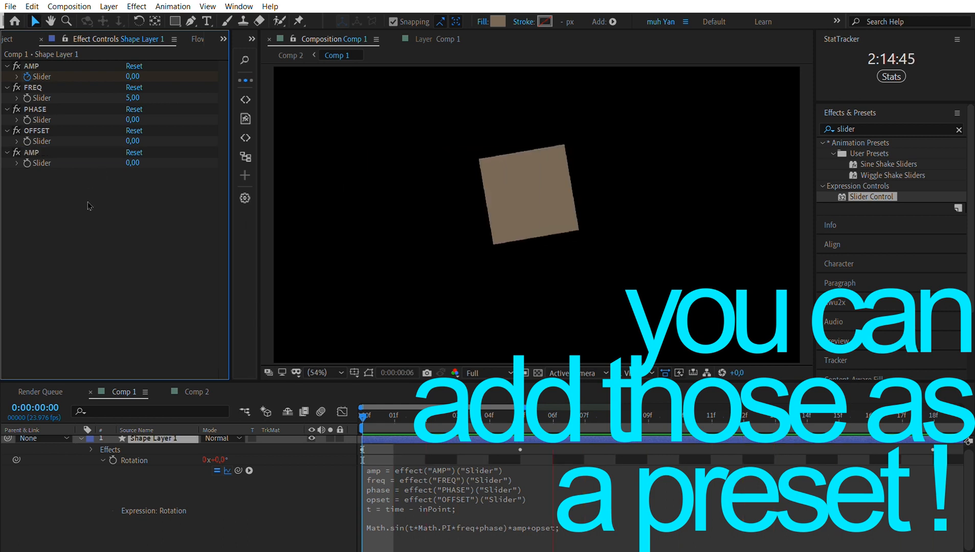
Delete the duplicate AMP slider effect below OFFSET on Shape Layer 1
{"action": "left_click", "coordinate": [33, 152]}
{"action": "key", "text": "Delete"}
Open and close the Rotation expression, show the whole composition's duration in the timeline, and preview the animation
{"action": "left_click", "coordinate": [514, 474]}
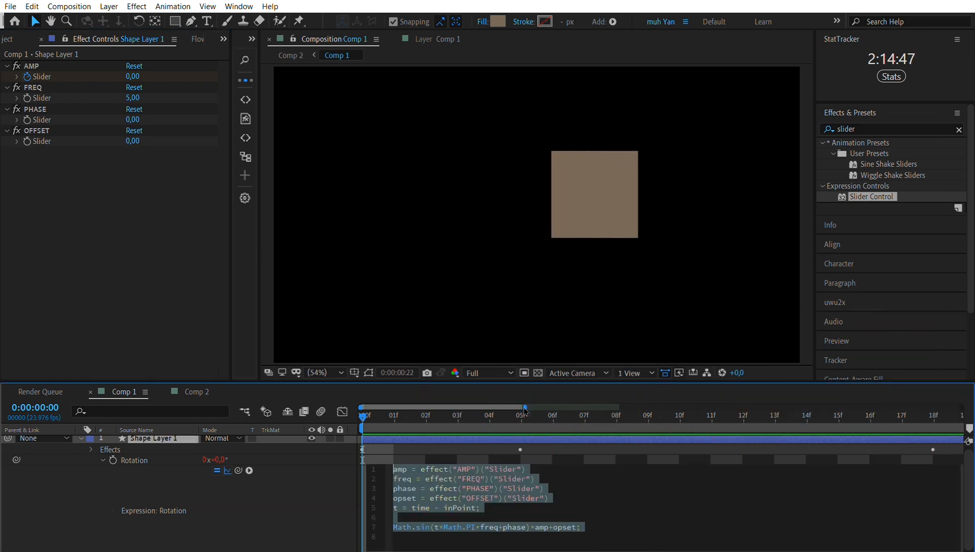
{"action": "key", "text": "Escape"}
{"action": "scroll", "coordinate": [460, 472], "scroll_direction": "down", "scroll_amount": 3}
{"action": "key", "text": "space"}
{"action": "key", "text": "space"}
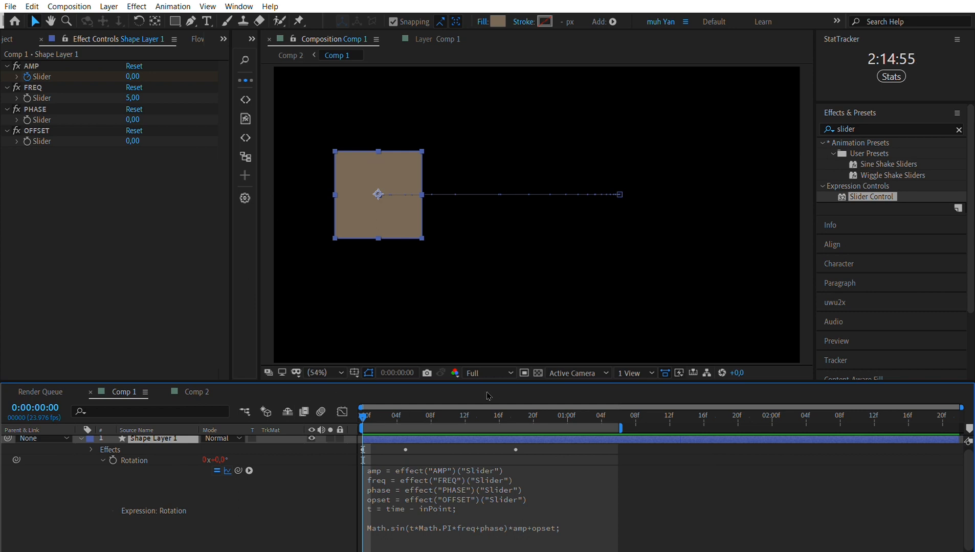
Examine the Rotation expression's text, close it, and preview the animation with the playhead at frame 4
{"action": "left_click", "coordinate": [471, 470]}
{"action": "left_click", "coordinate": [484, 468]}
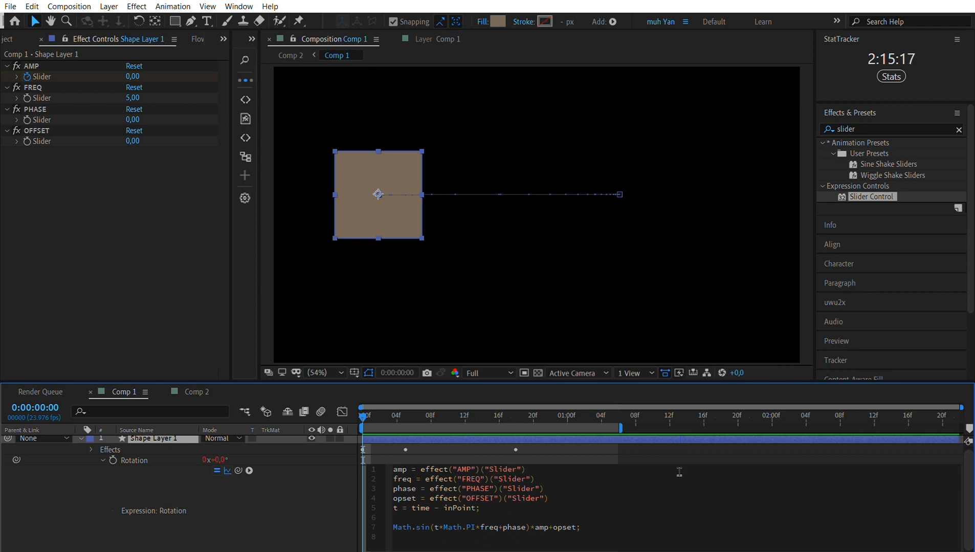
{"action": "left_click", "coordinate": [36, 184]}
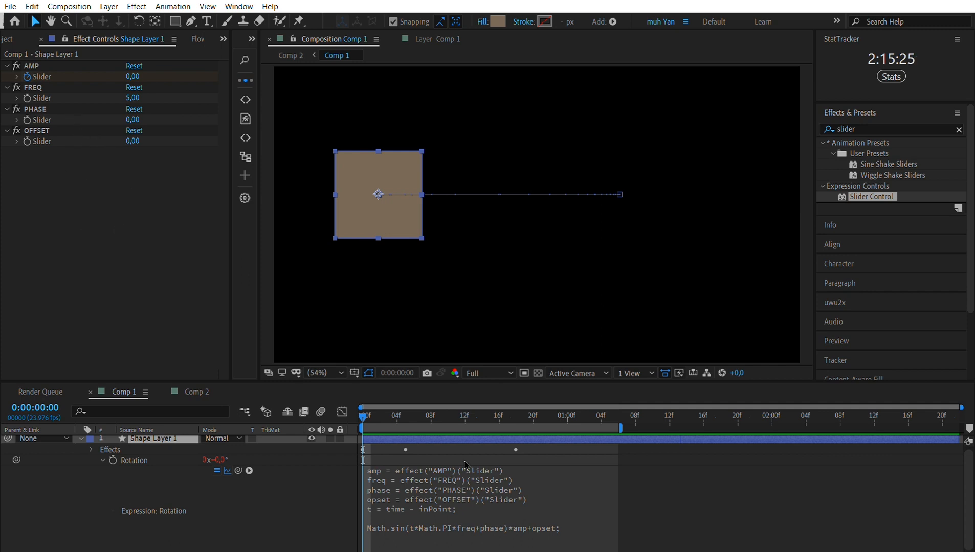
{"action": "left_click_drag", "start_coordinate": [363, 417], "coordinate": [397, 417]}
{"action": "key", "text": "space"}
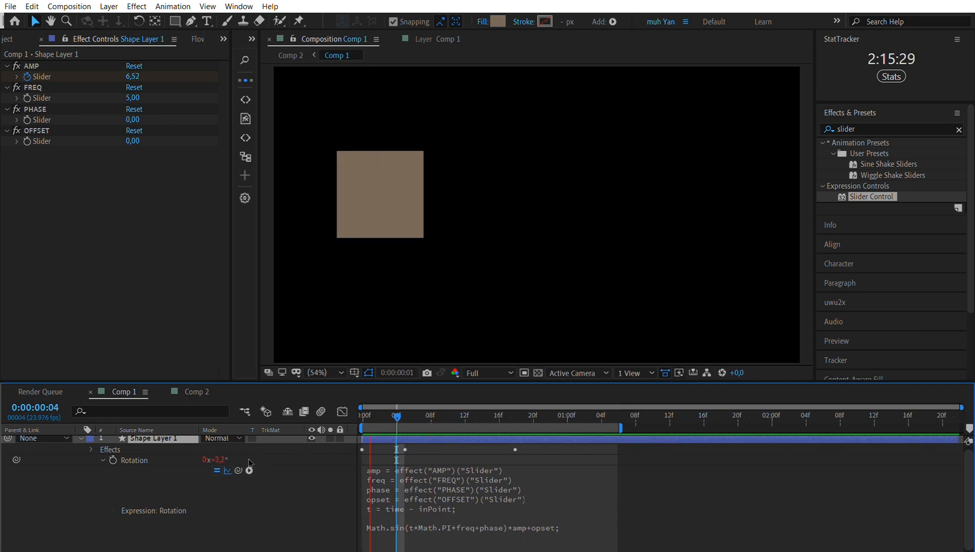